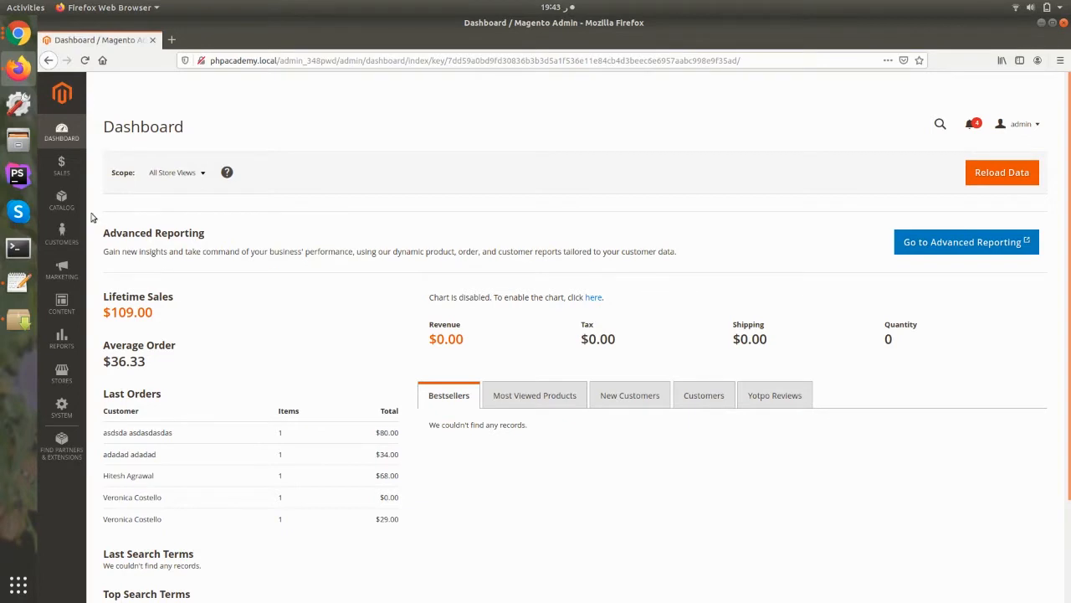
Open the catalog's product list and start creating a new simple product.
{"action": "left_click", "coordinate": [62, 201]}
{"action": "left_click", "coordinate": [126, 135]}
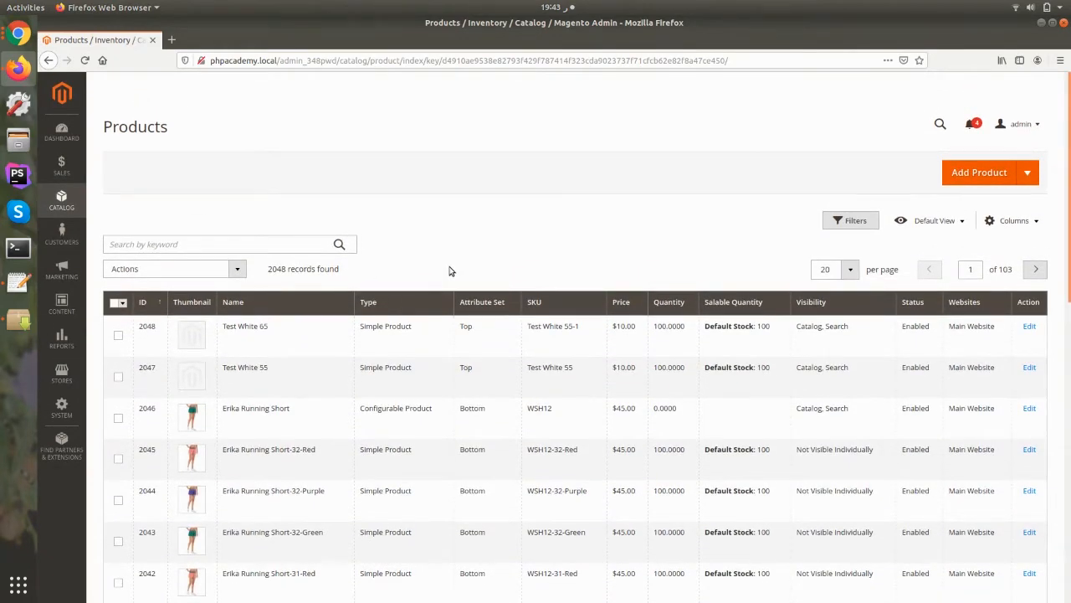
{"action": "left_click", "coordinate": [1028, 172]}
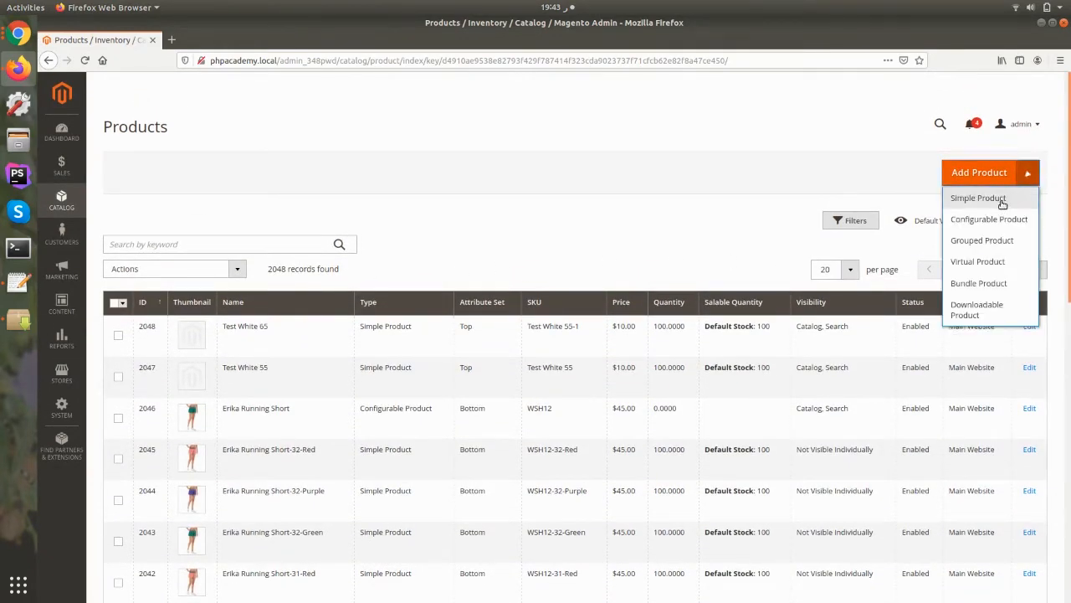
{"action": "left_click", "coordinate": [983, 202]}
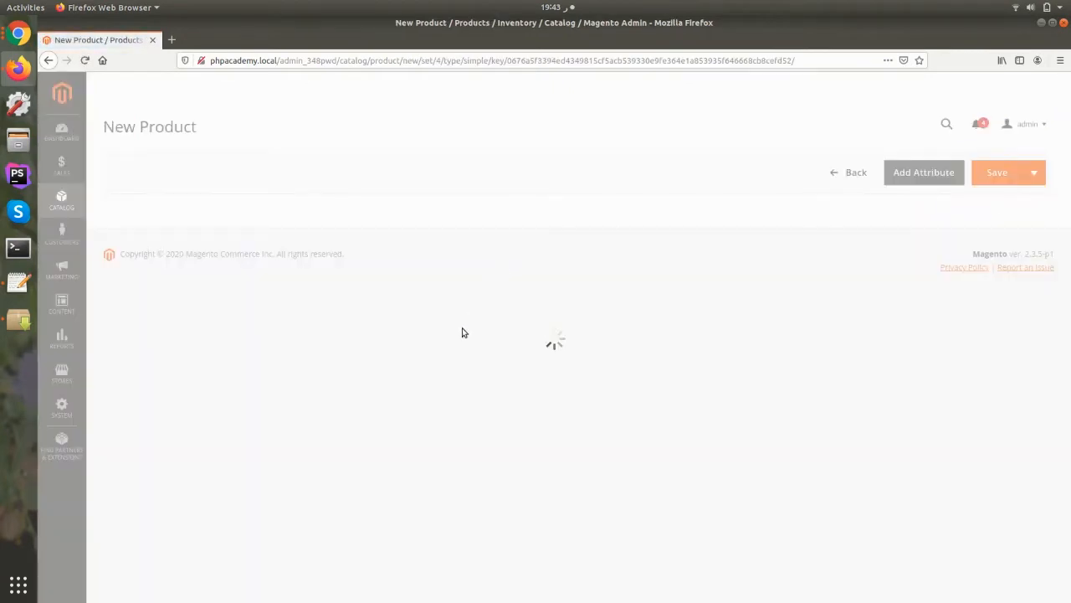
Fill in the new product's details: name Tshirt, price 1000 and quantity 100.
{"action": "left_click", "coordinate": [415, 315]}
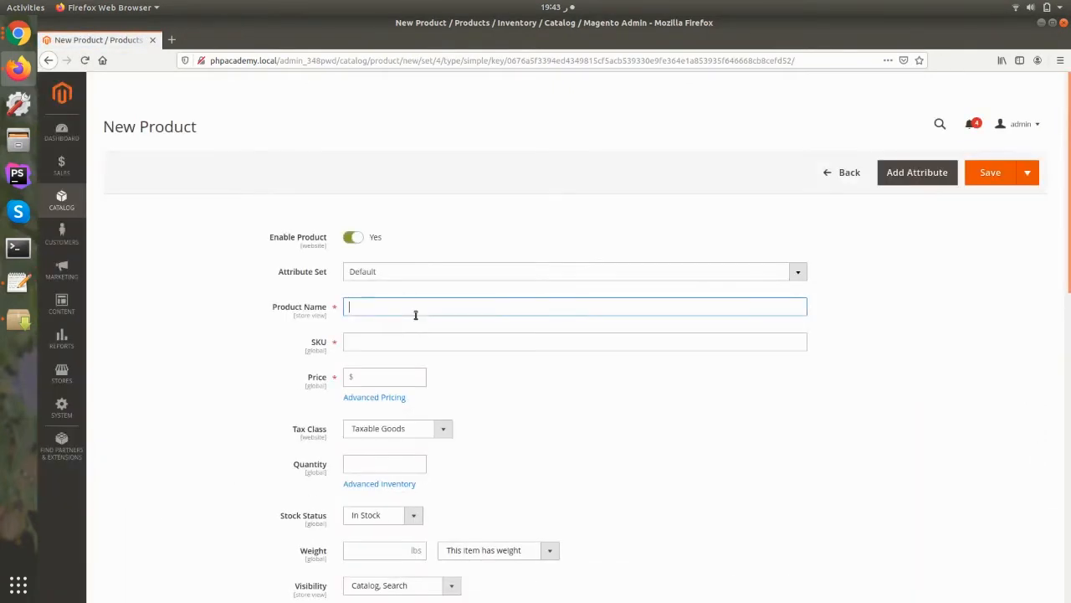
{"action": "type", "text": "Tshirt"}
{"action": "scroll", "coordinate": [419, 327], "scroll_direction": "down", "scroll_amount": 2}
{"action": "left_click", "coordinate": [391, 287]}
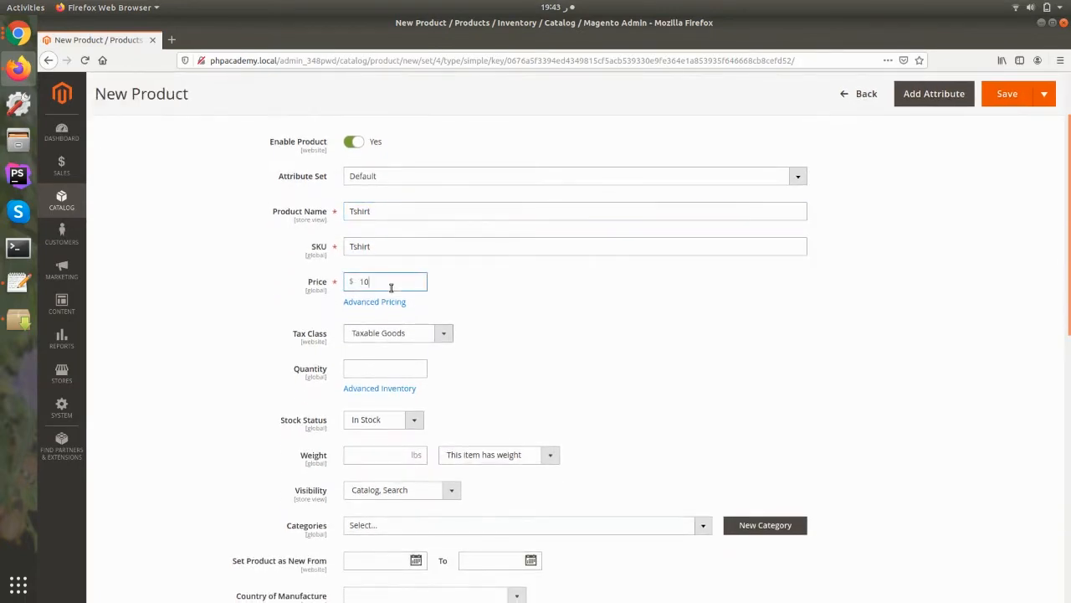
{"action": "scroll", "coordinate": [540, 357], "scroll_direction": "down", "scroll_amount": 2}
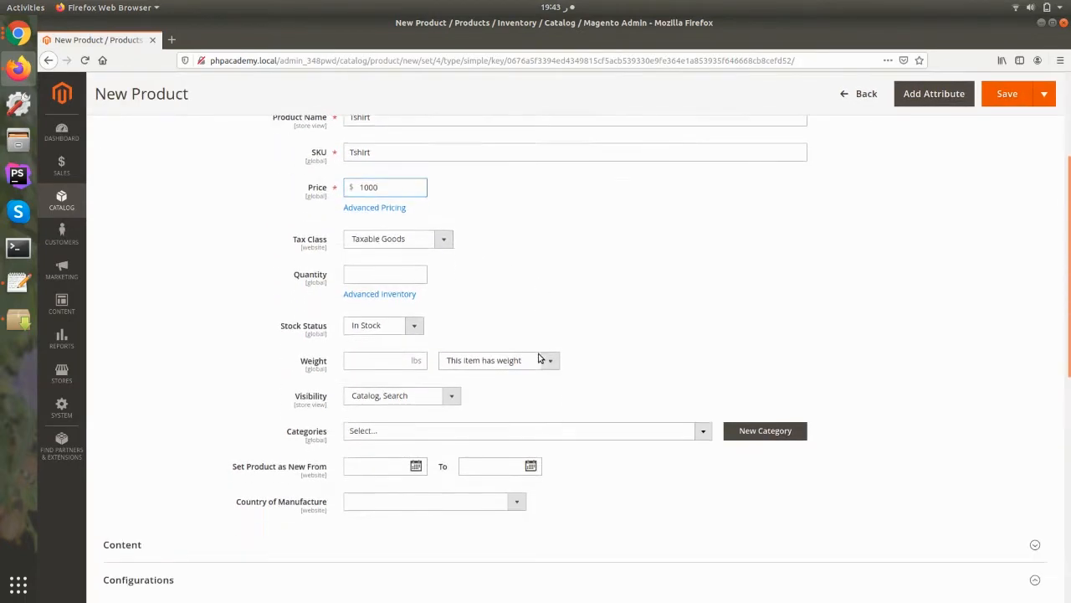
{"action": "left_click", "coordinate": [375, 275]}
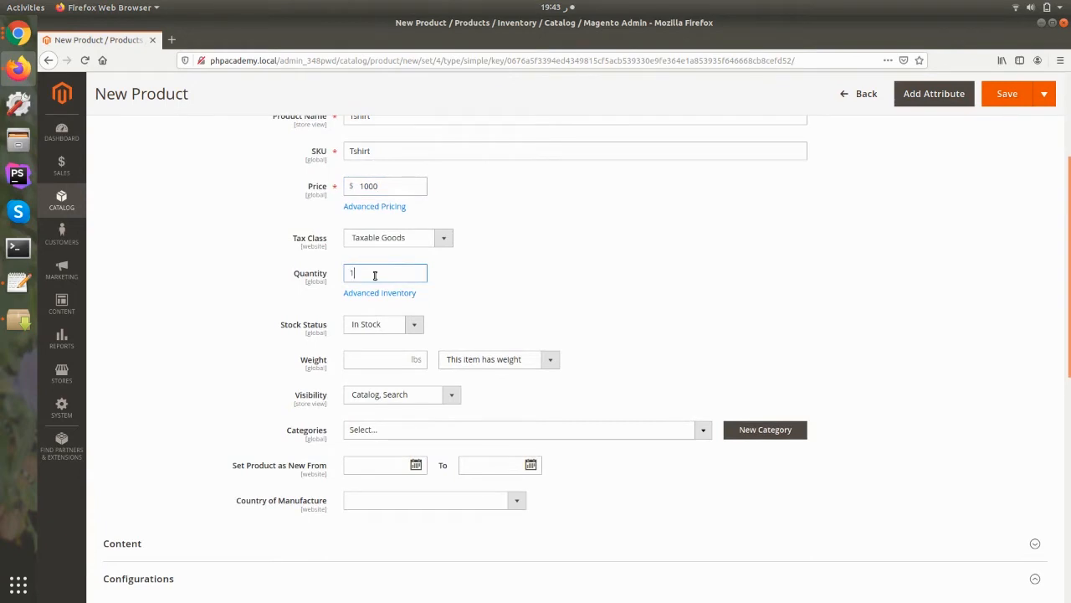
{"action": "scroll", "coordinate": [541, 306], "scroll_direction": "down", "scroll_amount": 1}
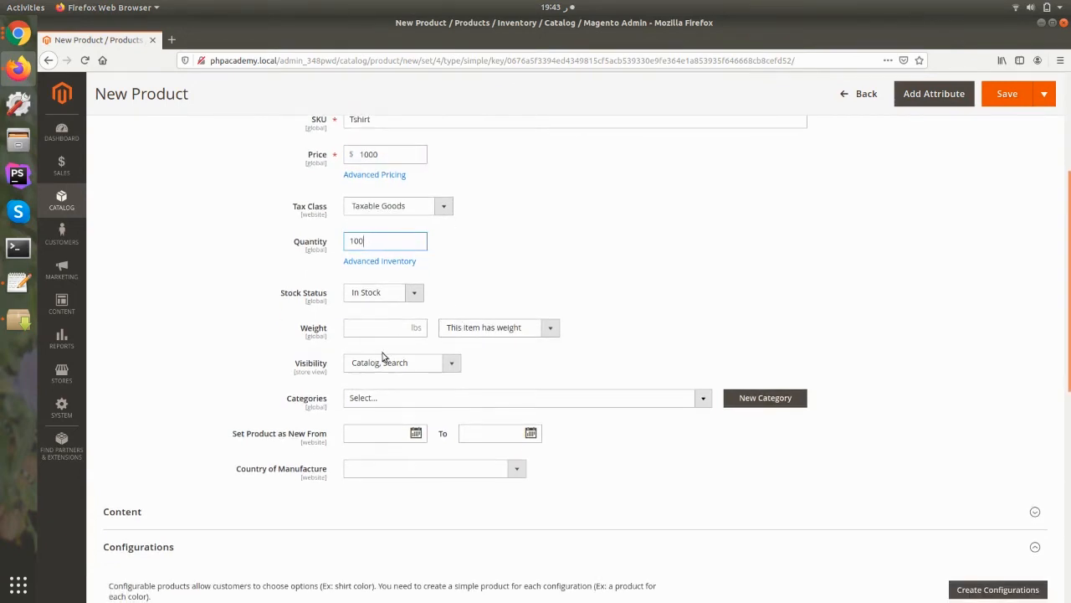
{"action": "scroll", "coordinate": [384, 358], "scroll_direction": "down", "scroll_amount": 5}
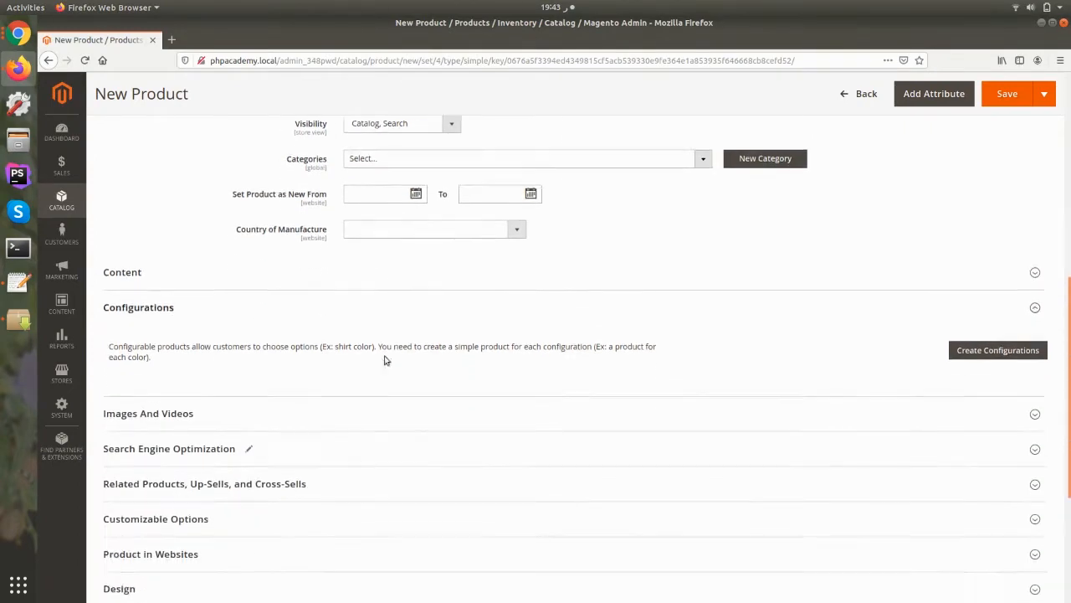
{"action": "scroll", "coordinate": [384, 361], "scroll_direction": "down", "scroll_amount": 5}
{"action": "scroll", "coordinate": [366, 383], "scroll_direction": "up", "scroll_amount": 15}
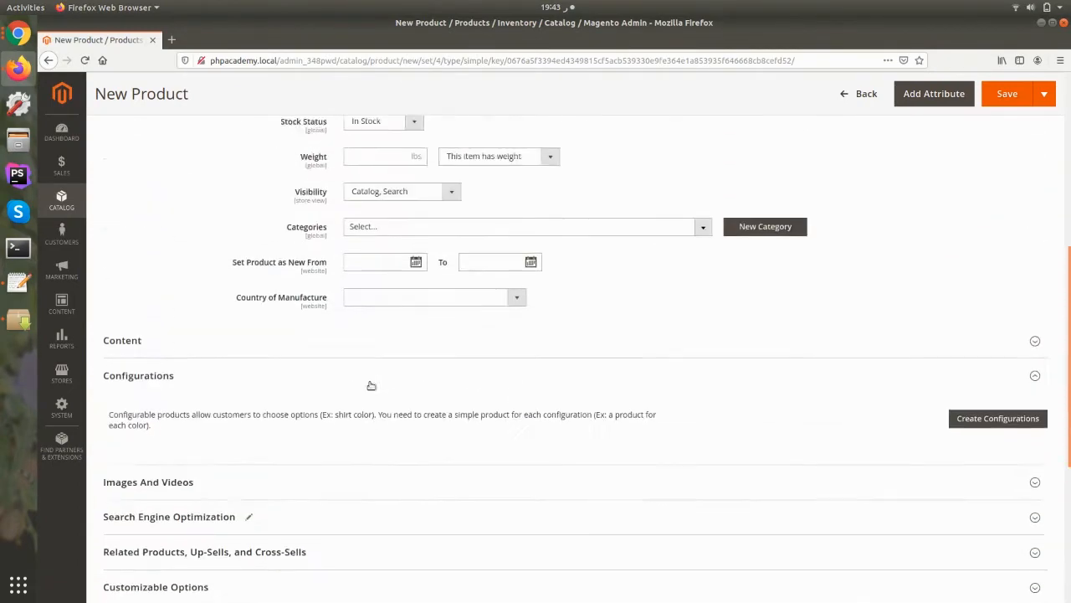
{"action": "left_click", "coordinate": [407, 276]}
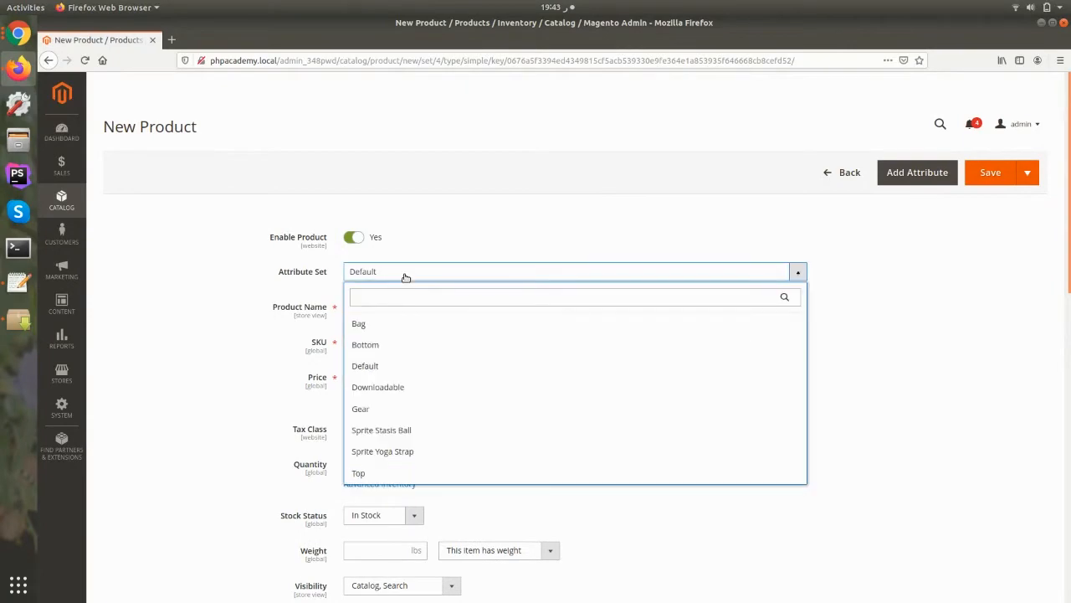
Add a customizable option titled Color with the option type Drop-down to the product.
{"action": "scroll", "coordinate": [267, 438], "scroll_direction": "down", "scroll_amount": 14}
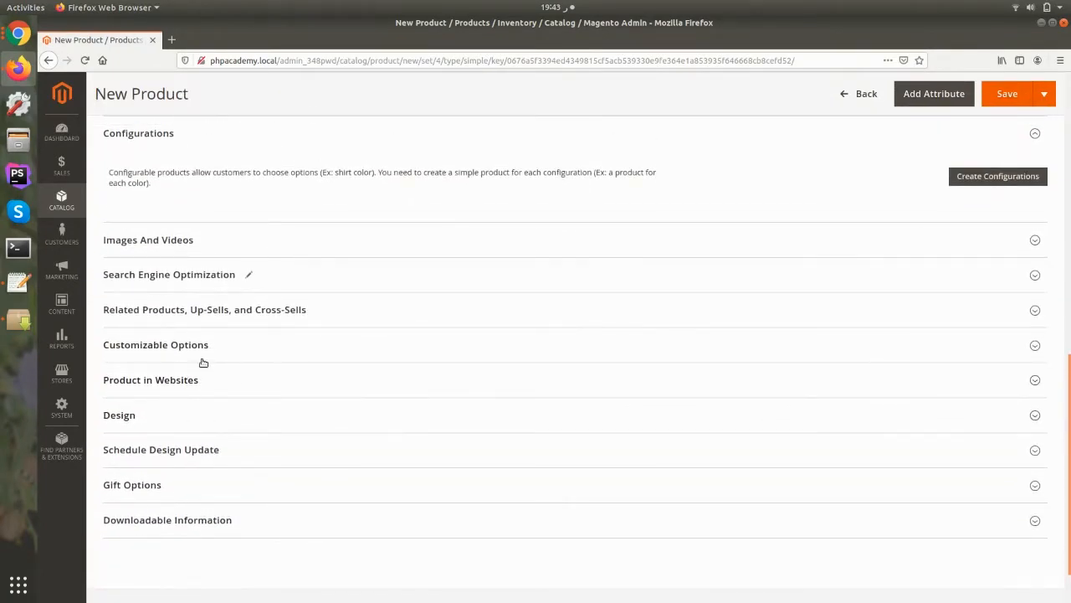
{"action": "left_click", "coordinate": [206, 355]}
{"action": "left_click", "coordinate": [1018, 387]}
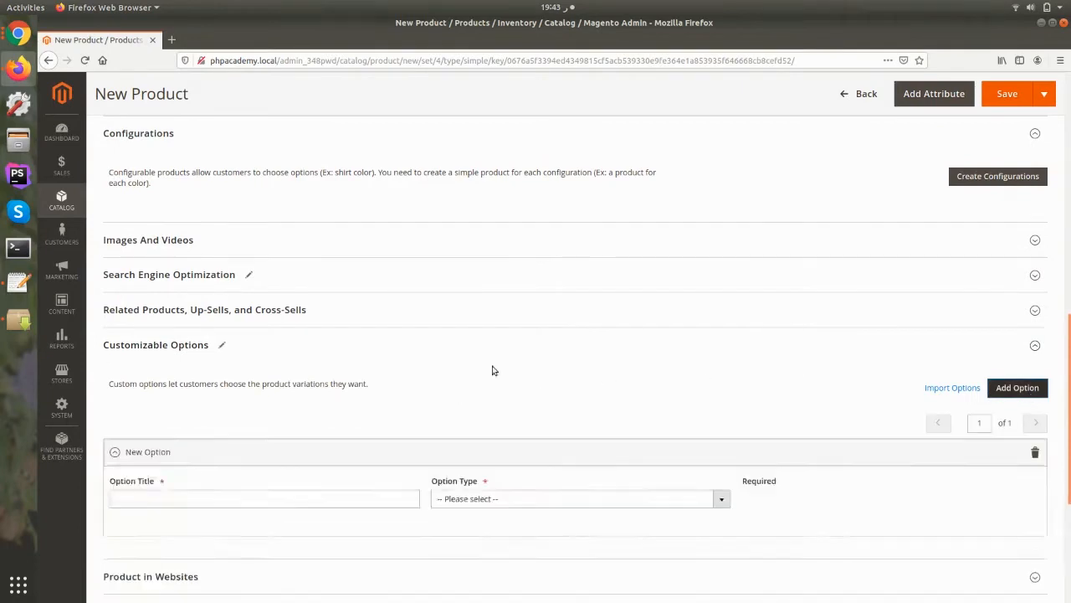
{"action": "scroll", "coordinate": [227, 399], "scroll_direction": "down", "scroll_amount": 3}
{"action": "left_click", "coordinate": [154, 343]}
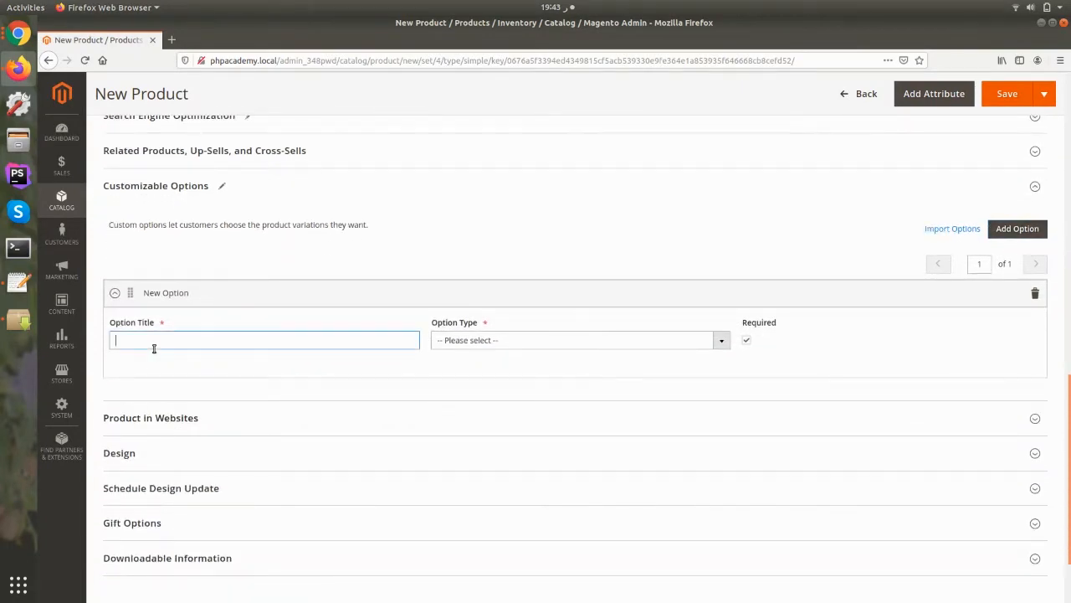
{"action": "type", "text": "Color"}
{"action": "left_click", "coordinate": [478, 340]}
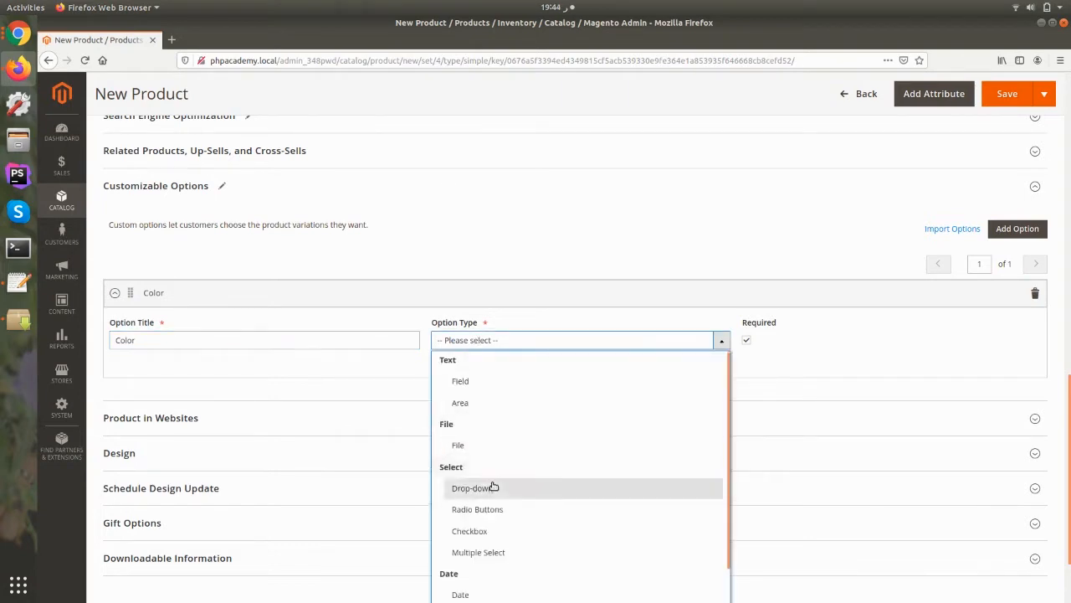
{"action": "scroll", "coordinate": [473, 477], "scroll_direction": "down", "scroll_amount": 1}
{"action": "left_click", "coordinate": [481, 457]}
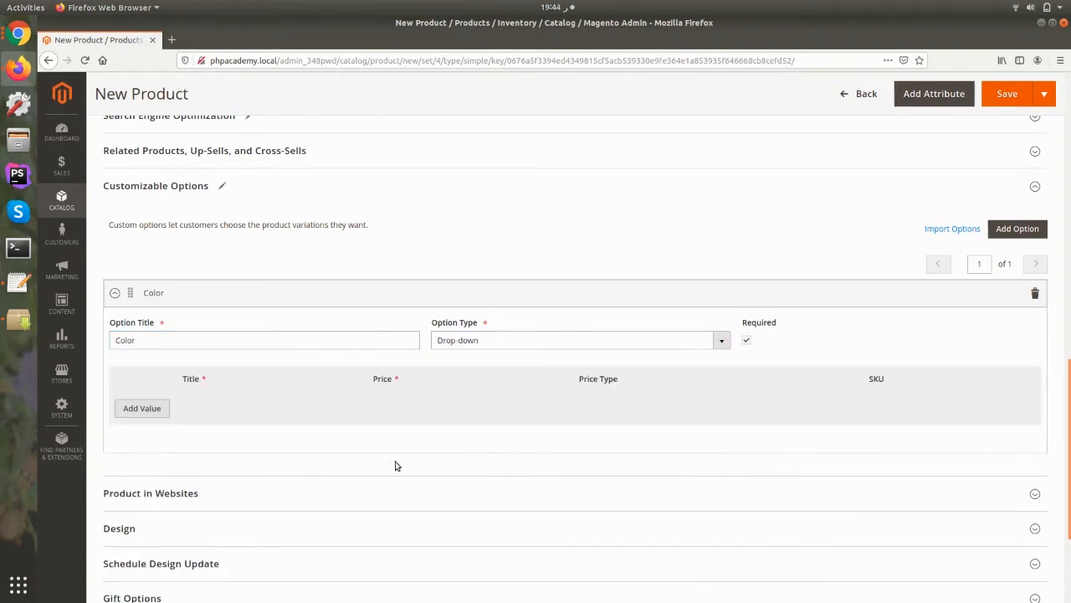
Add Blue and Black as values of the Color option without prices, and save the product.
{"action": "scroll", "coordinate": [396, 466], "scroll_direction": "down", "scroll_amount": 2}
{"action": "left_click", "coordinate": [143, 315]}
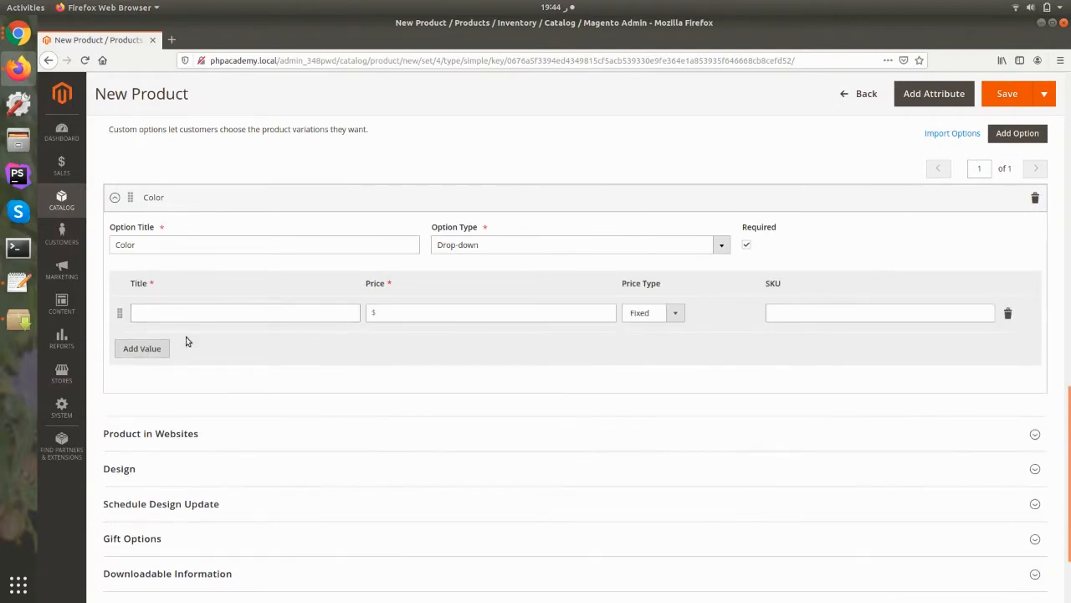
{"action": "left_click", "coordinate": [180, 316]}
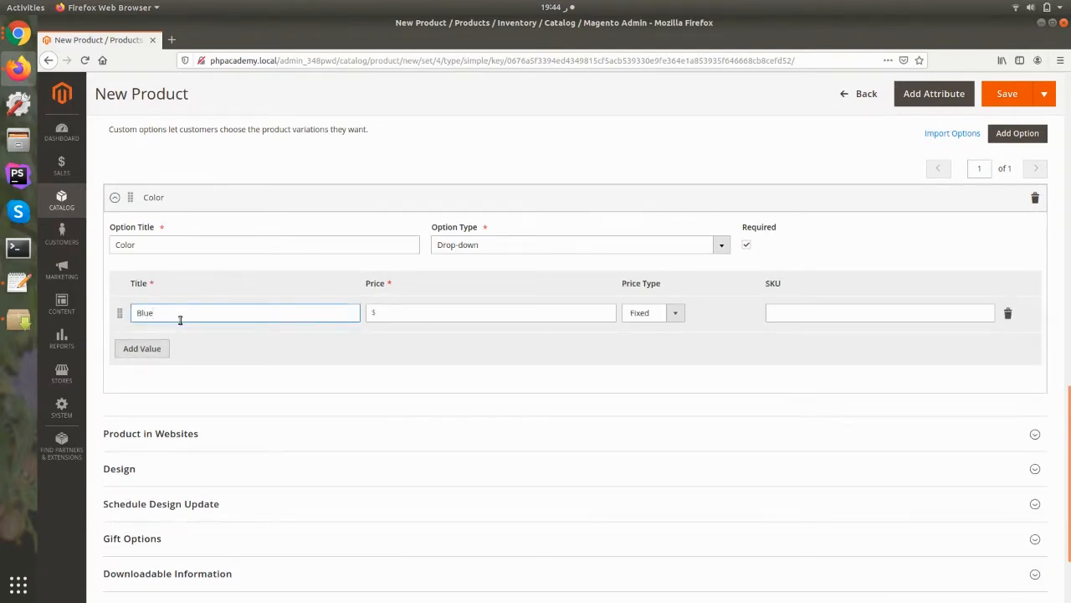
{"action": "left_click", "coordinate": [394, 318]}
{"action": "left_click", "coordinate": [125, 347]}
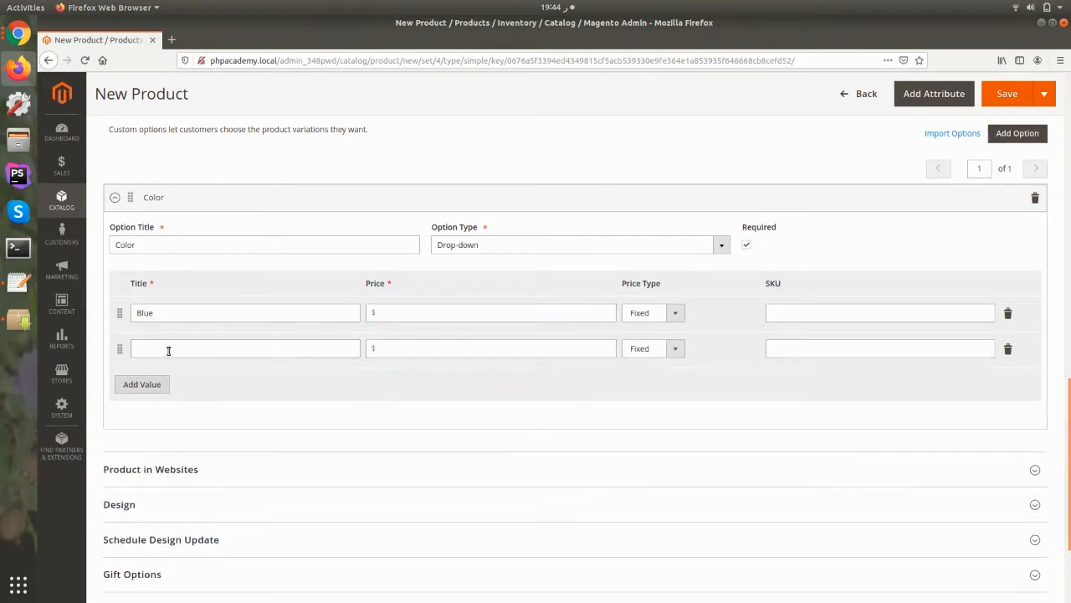
{"action": "left_click", "coordinate": [169, 350]}
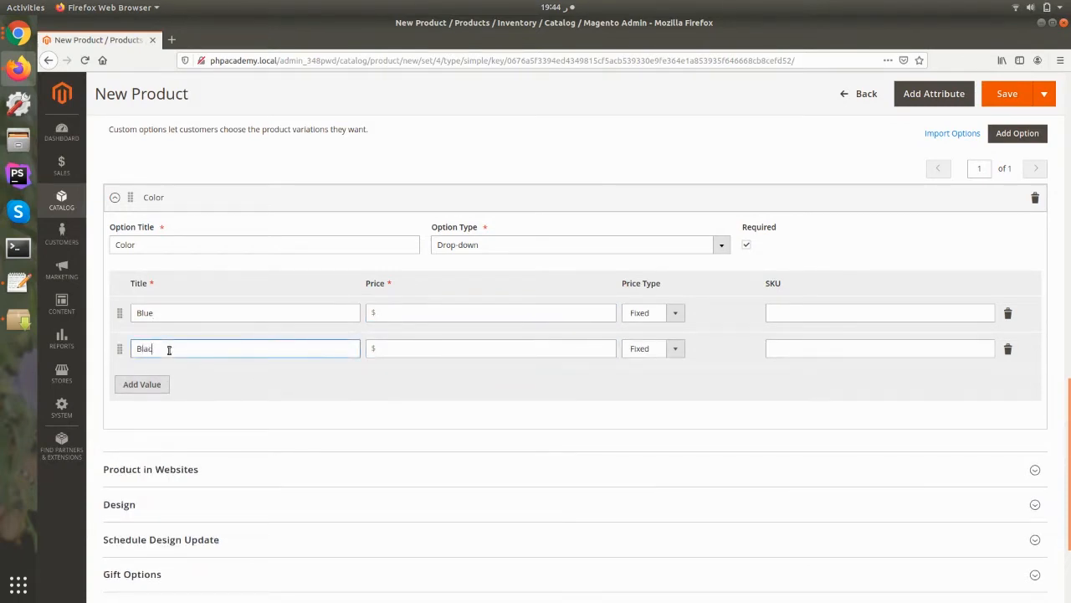
{"action": "scroll", "coordinate": [698, 377], "scroll_direction": "up", "scroll_amount": 1}
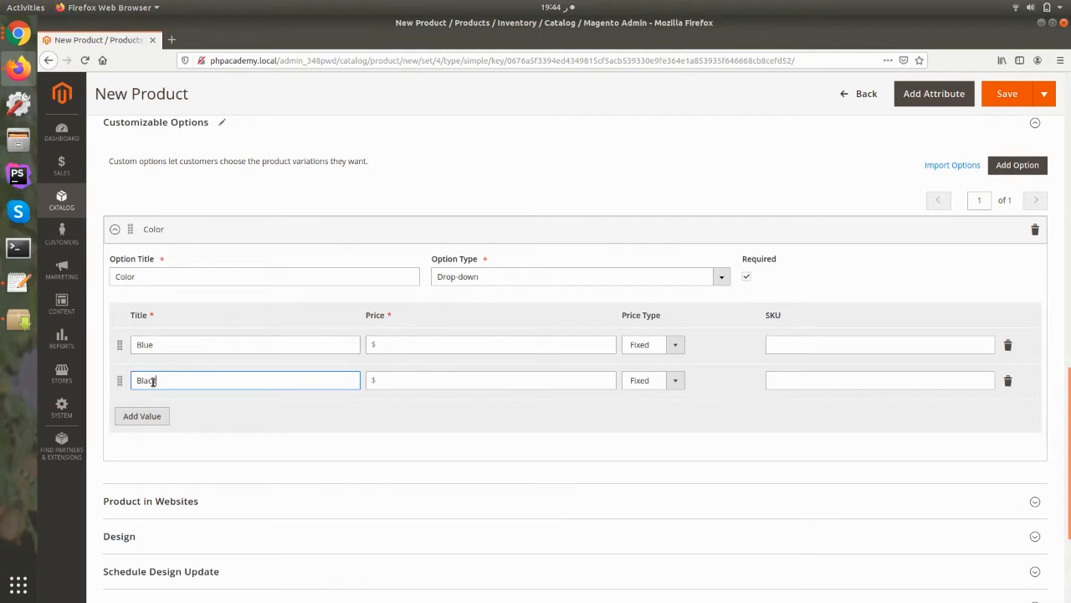
{"action": "left_click", "coordinate": [1010, 96]}
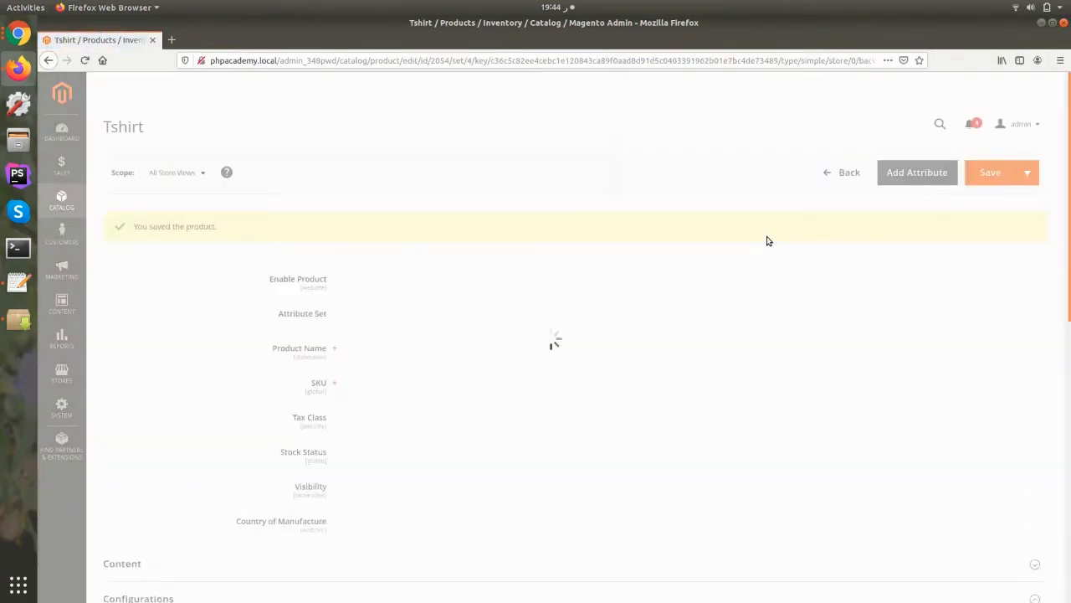
Copy the saved product's URL key from its search engine optimization settings.
{"action": "scroll", "coordinate": [1070, 216], "scroll_direction": "down", "scroll_amount": 1}
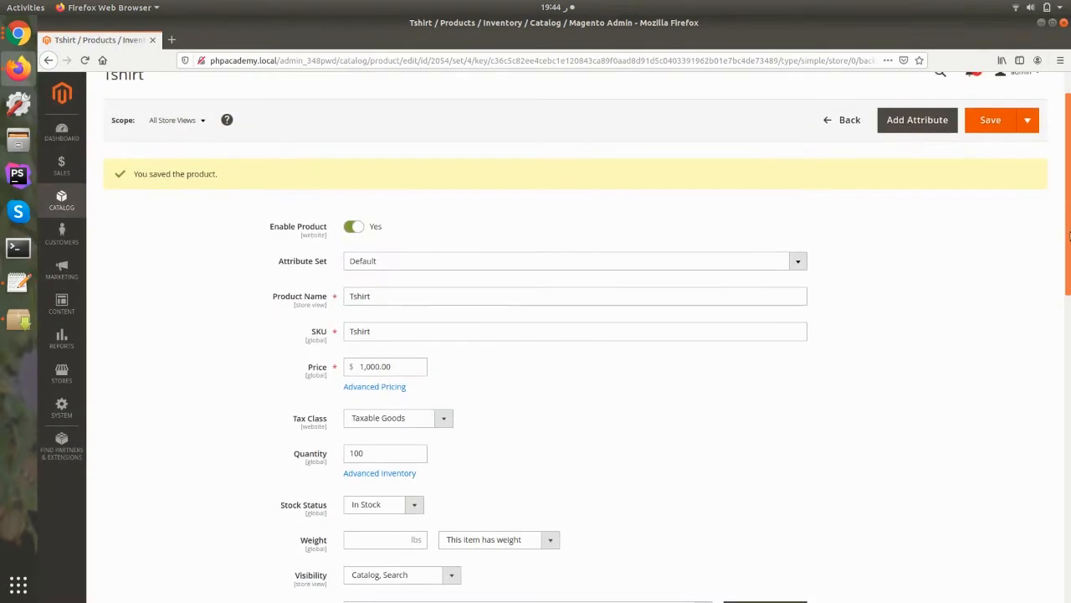
{"action": "left_click_drag", "start_coordinate": [1070, 237], "coordinate": [1043, 524]}
{"action": "left_click", "coordinate": [298, 251]}
{"action": "left_click_drag", "start_coordinate": [400, 284], "coordinate": [258, 290]}
{"action": "key", "text": "ctrl+c"}
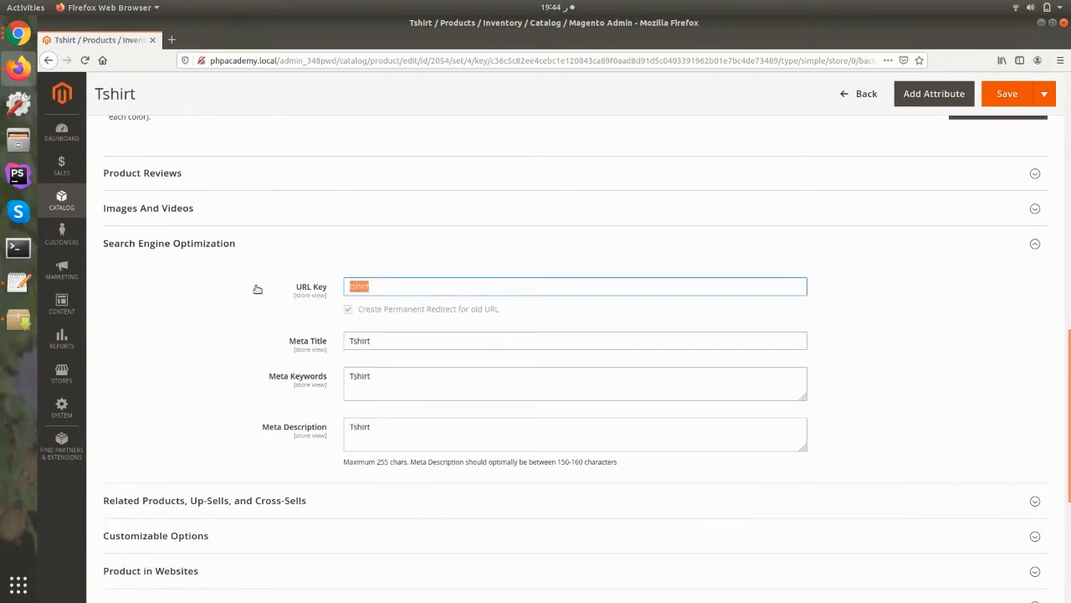
Open the product's storefront page at phpacademy.local/tshirt.html in a new browser tab.
{"action": "left_click", "coordinate": [177, 37]}
{"action": "type", "text": "phpacademy.local/"}
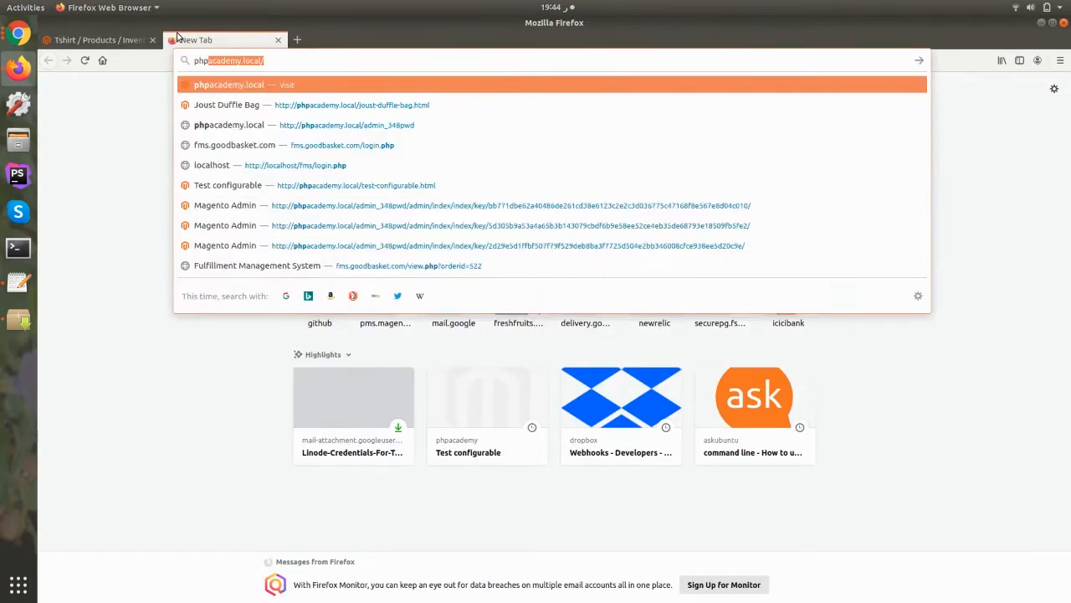
{"action": "key", "text": "Right"}
{"action": "key", "text": "ctrl+v"}
{"action": "type", "text": ".html"}
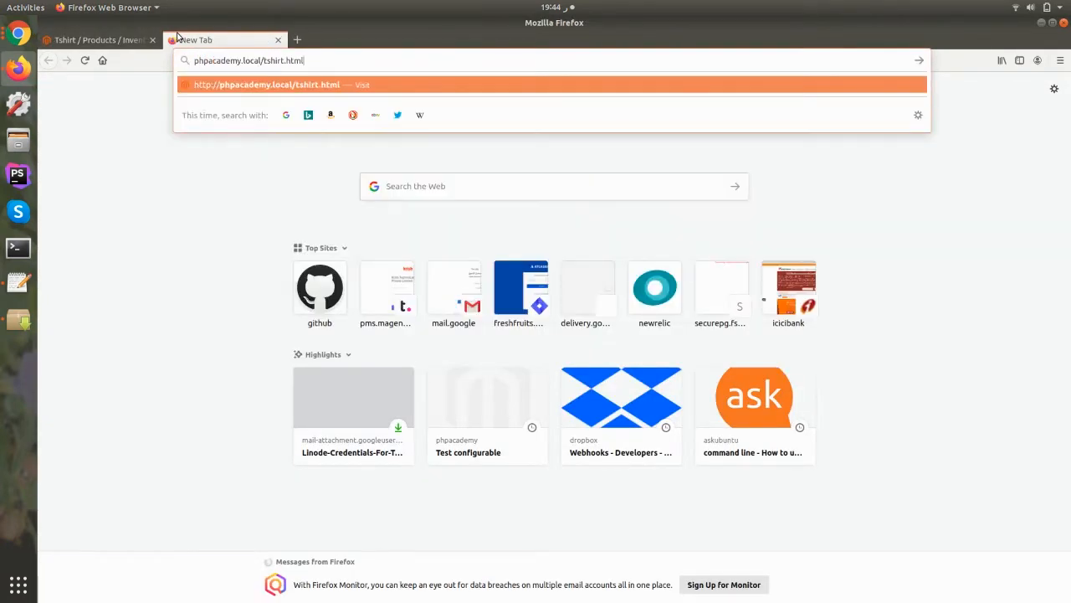
{"action": "key", "text": "Return"}
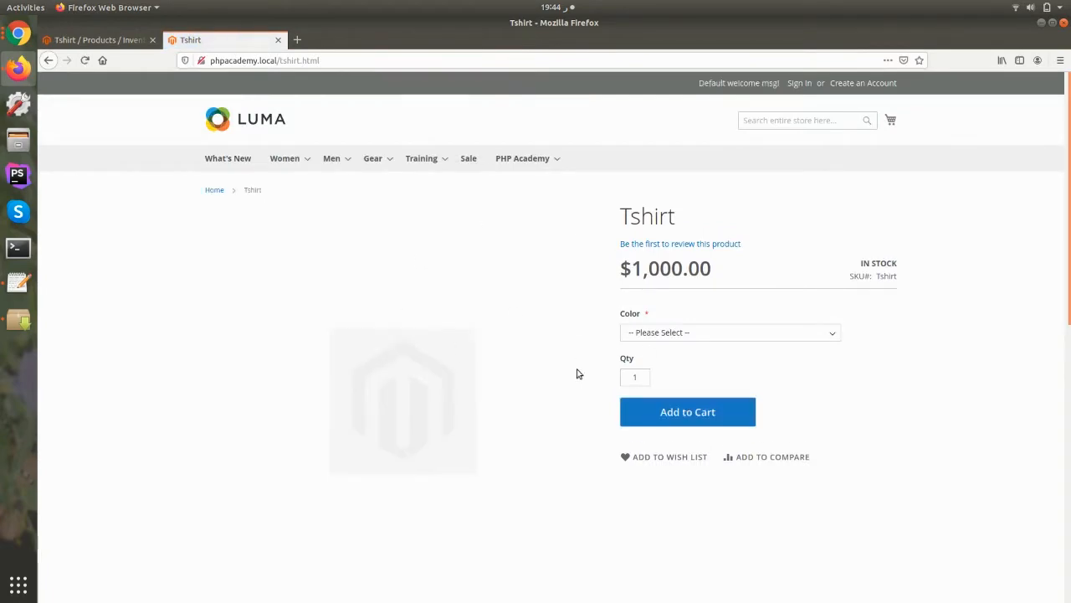
Return to the Tshirt product's admin page and expand its customizable options.
{"action": "left_click", "coordinate": [90, 39]}
{"action": "scroll", "coordinate": [147, 134], "scroll_direction": "down", "scroll_amount": 4}
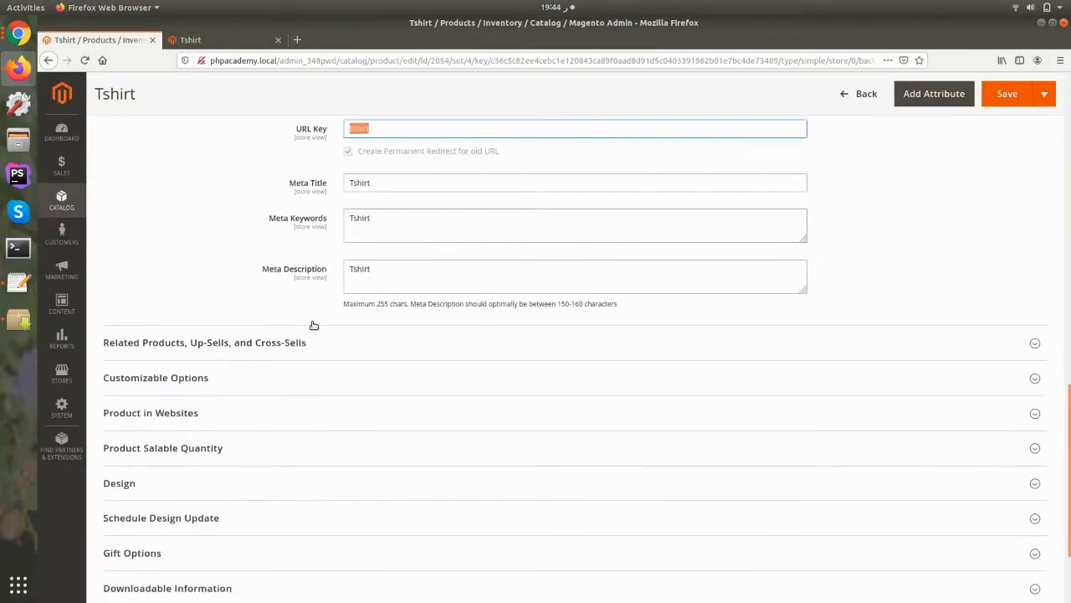
{"action": "scroll", "coordinate": [254, 289], "scroll_direction": "up", "scroll_amount": 3}
{"action": "scroll", "coordinate": [259, 308], "scroll_direction": "up", "scroll_amount": 2}
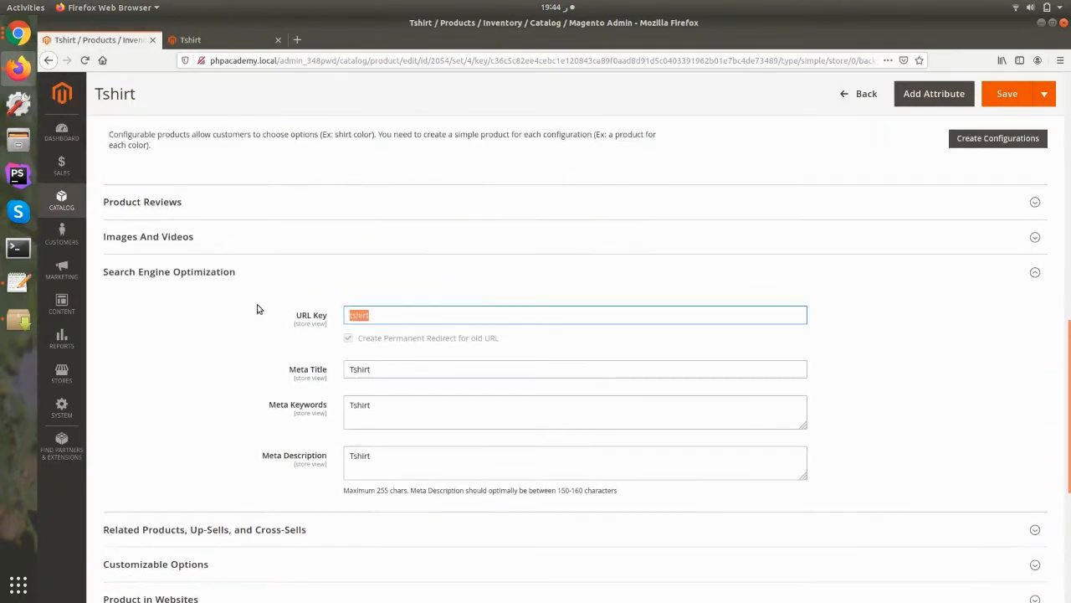
{"action": "scroll", "coordinate": [259, 310], "scroll_direction": "down", "scroll_amount": 3}
{"action": "left_click", "coordinate": [262, 356]}
{"action": "scroll", "coordinate": [264, 358], "scroll_direction": "down", "scroll_amount": 2}
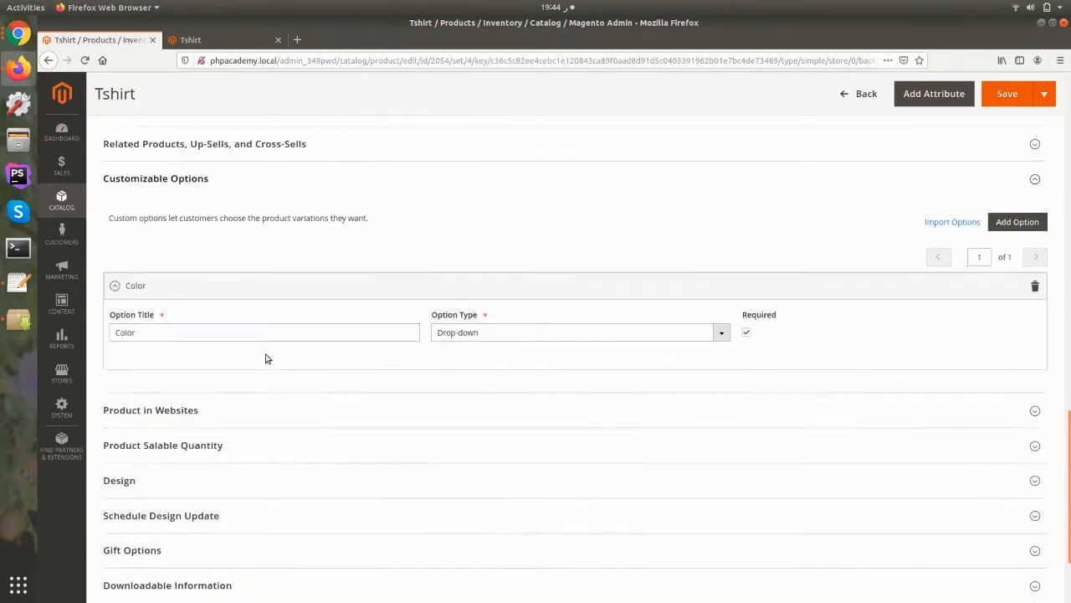
{"action": "scroll", "coordinate": [217, 364], "scroll_direction": "down", "scroll_amount": 2}
{"action": "scroll", "coordinate": [992, 175], "scroll_direction": "up", "scroll_amount": 2}
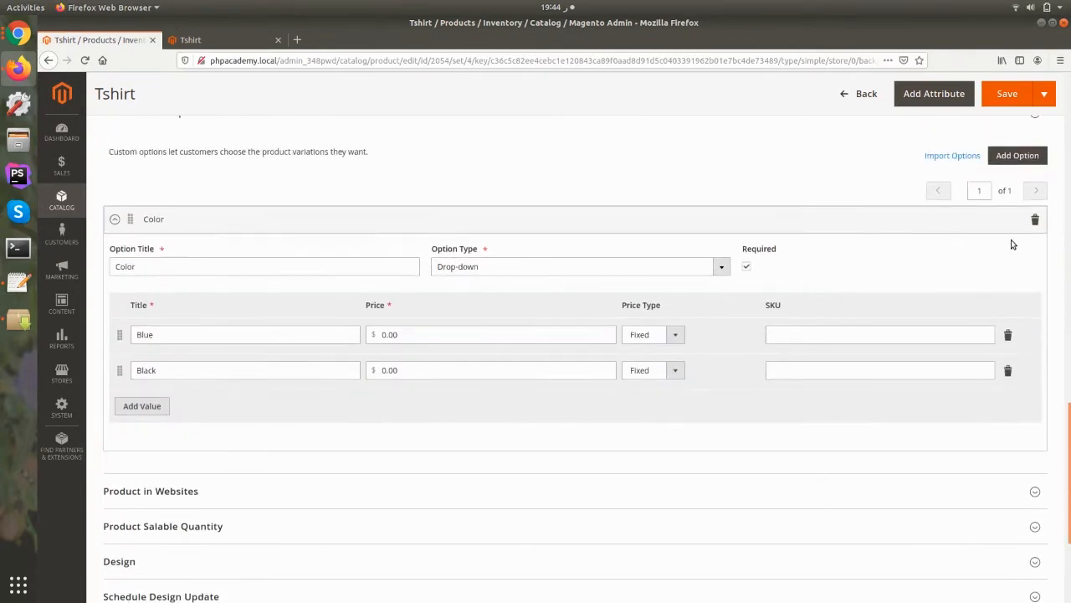
Add a second customizable option titled Size with the option type Drop-down.
{"action": "left_click", "coordinate": [982, 156]}
{"action": "scroll", "coordinate": [199, 341], "scroll_direction": "down", "scroll_amount": 3}
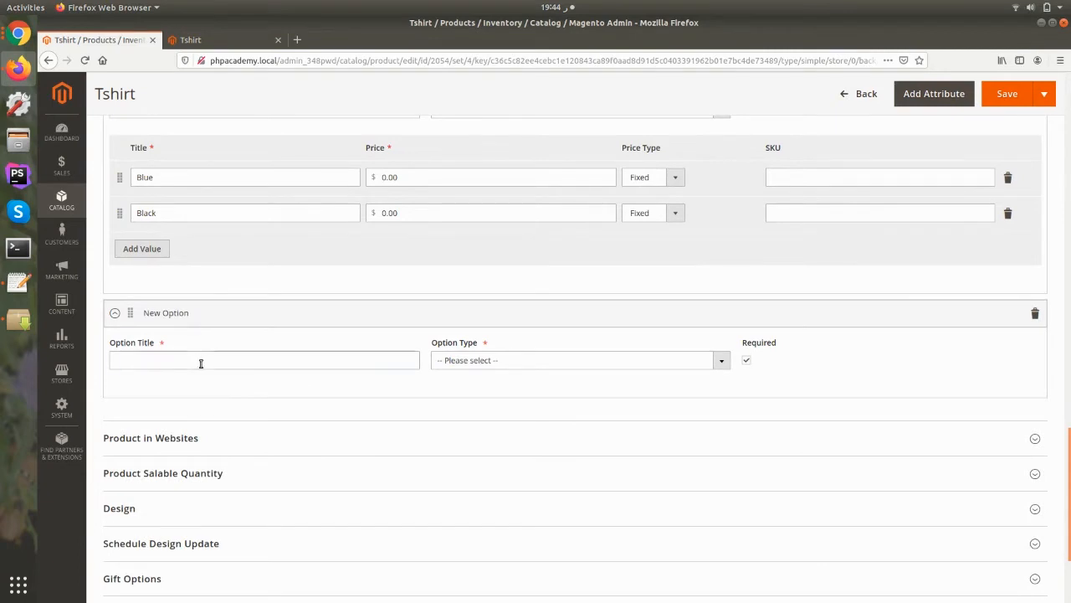
{"action": "left_click", "coordinate": [200, 362]}
{"action": "type", "text": "Size"}
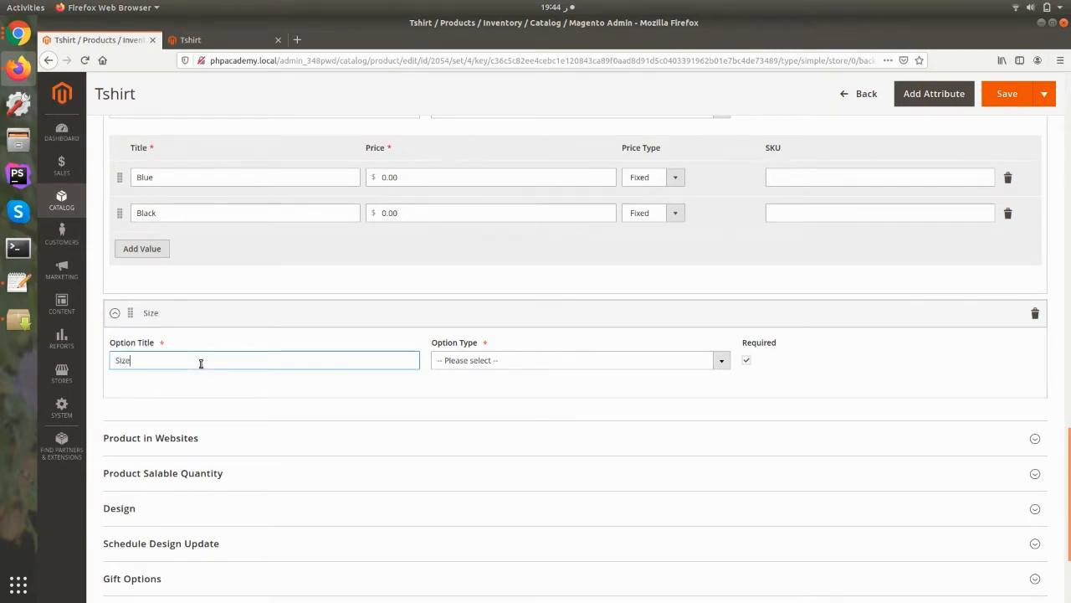
{"action": "left_click", "coordinate": [470, 367]}
{"action": "scroll", "coordinate": [476, 429], "scroll_direction": "down", "scroll_amount": 2}
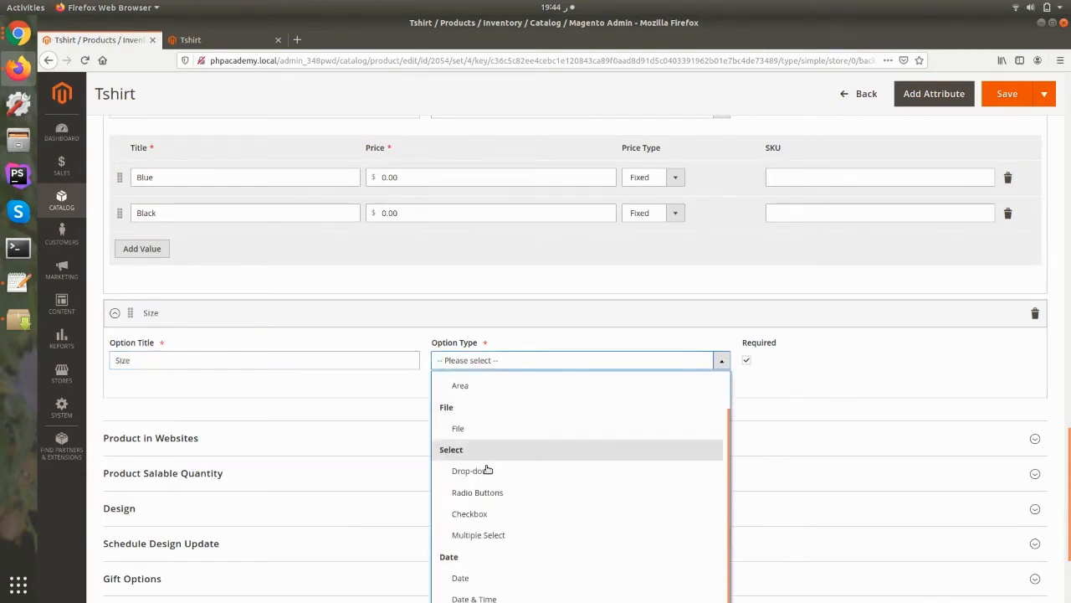
{"action": "left_click", "coordinate": [485, 470]}
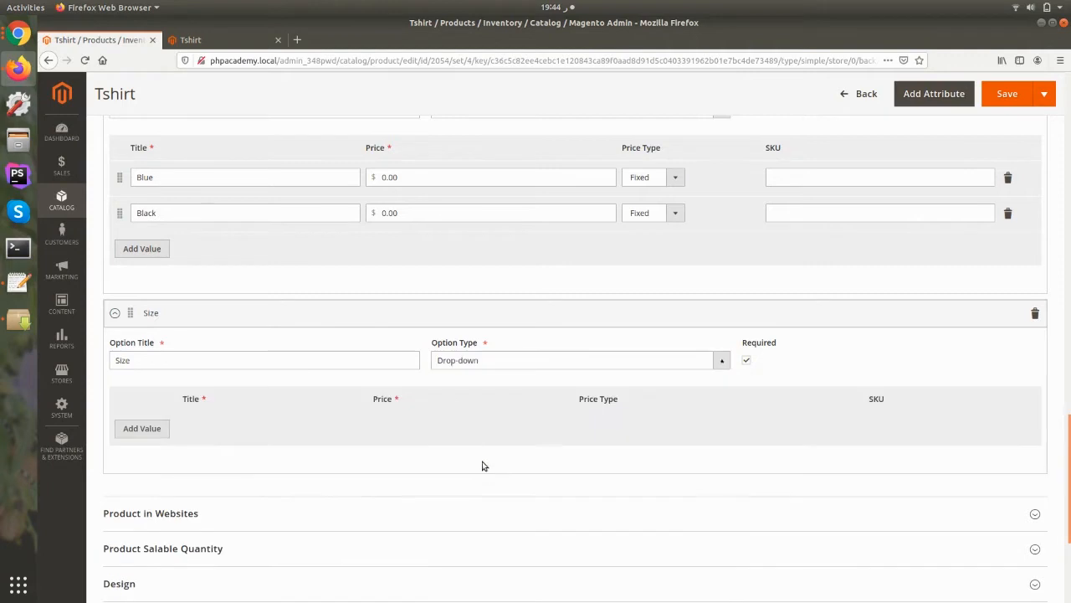
Add the values L and XL to the Size option, each with a price of 0, and save the product.
{"action": "left_click", "coordinate": [154, 433]}
{"action": "left_click", "coordinate": [148, 464]}
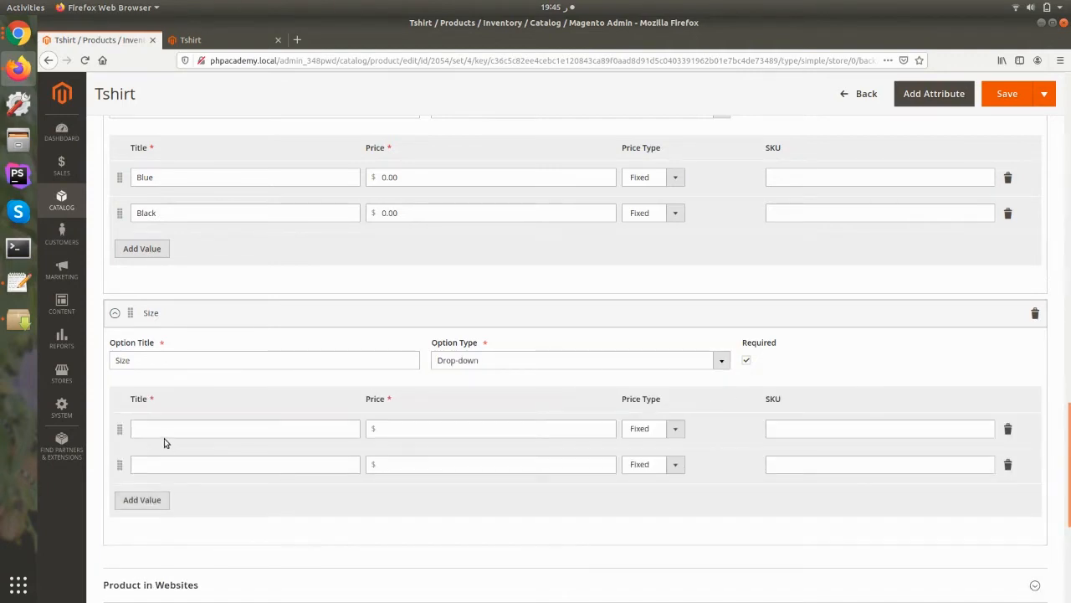
{"action": "left_click", "coordinate": [166, 434]}
{"action": "left_click", "coordinate": [166, 470]}
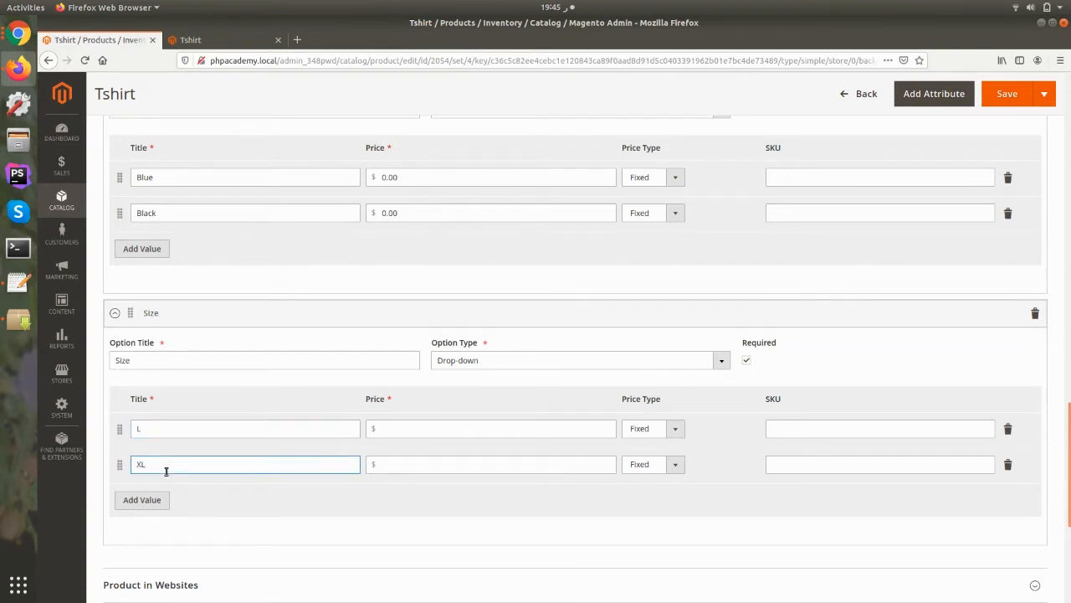
{"action": "left_click", "coordinate": [1009, 95]}
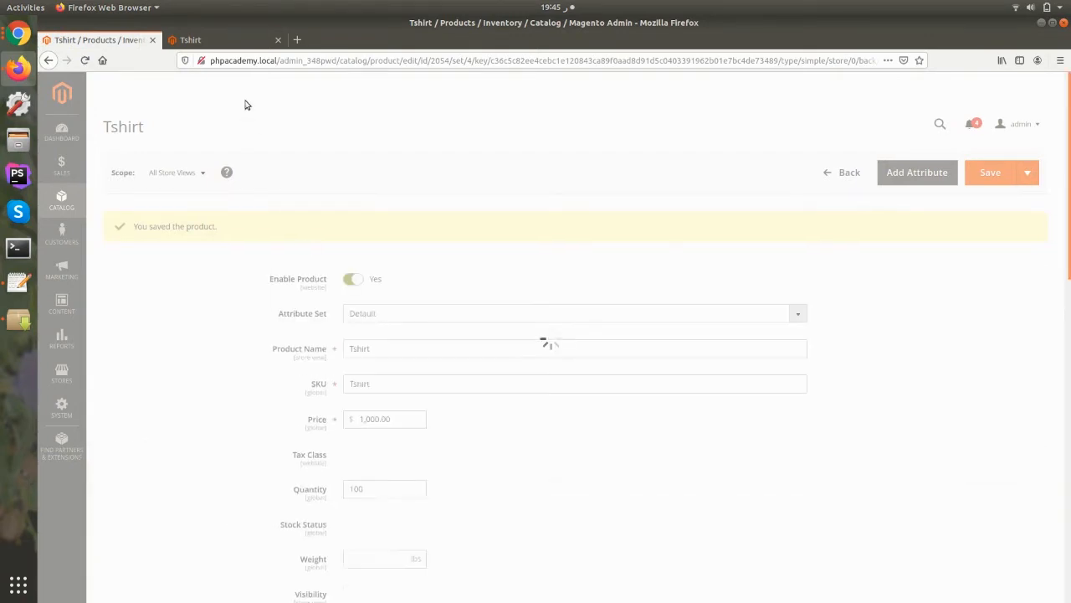
Reload the Tshirt storefront page and try its options by choosing color Blue and size L.
{"action": "left_click", "coordinate": [197, 40]}
{"action": "left_click", "coordinate": [87, 65]}
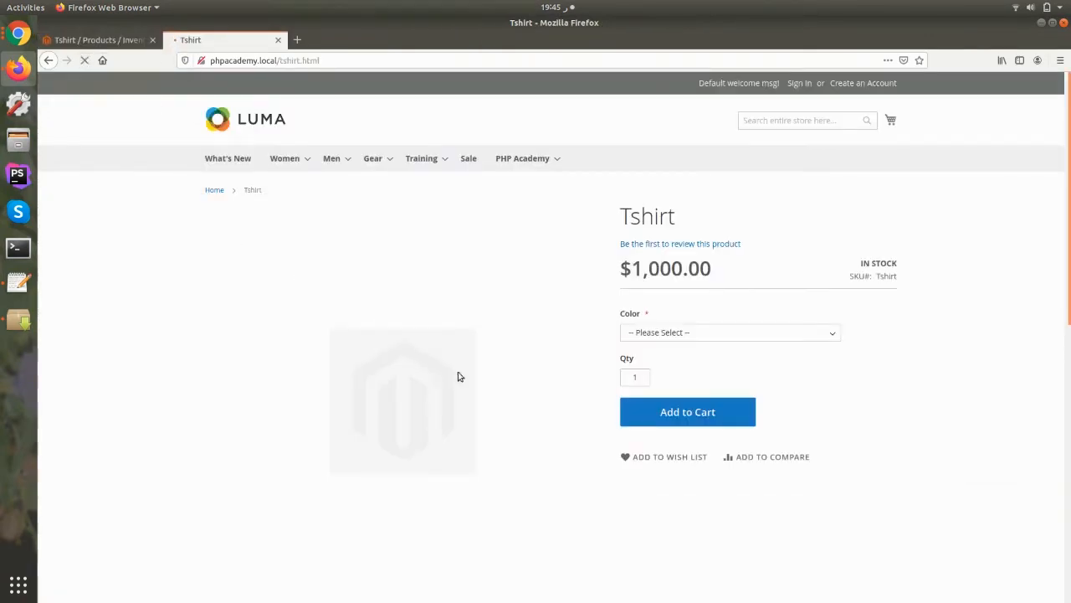
{"action": "left_click", "coordinate": [647, 333]}
{"action": "left_click", "coordinate": [656, 365]}
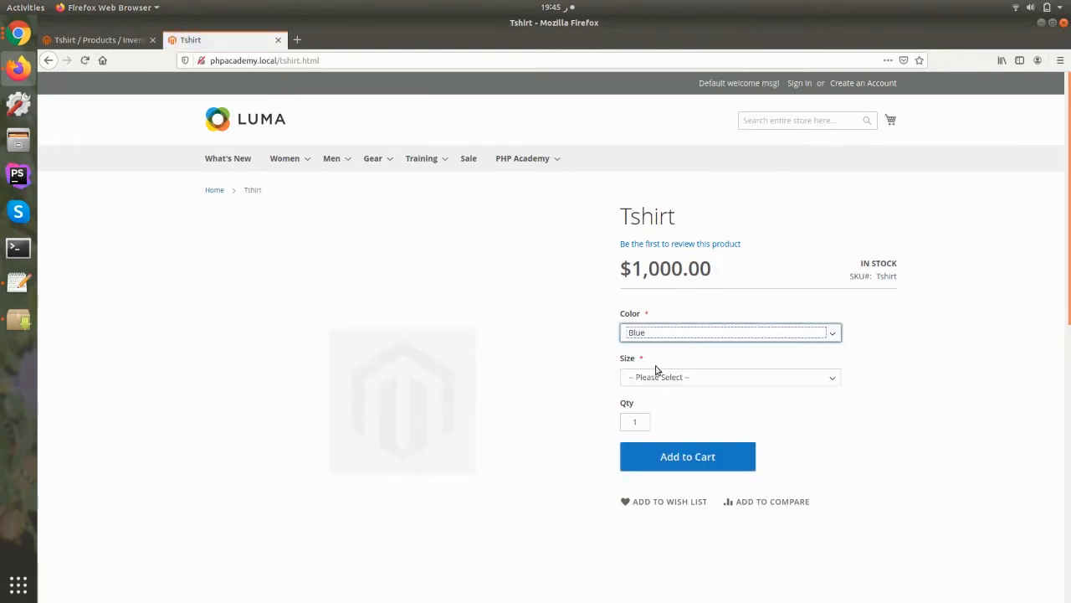
{"action": "left_click", "coordinate": [649, 335]}
{"action": "left_click", "coordinate": [652, 333]}
{"action": "left_click", "coordinate": [652, 333]}
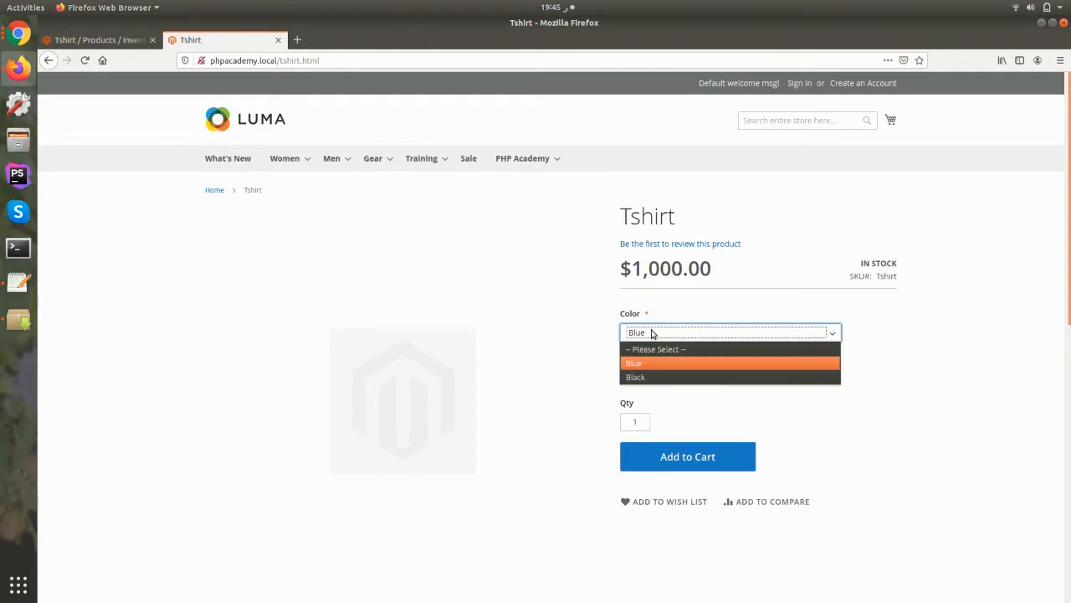
{"action": "left_click", "coordinate": [695, 409]}
{"action": "left_click", "coordinate": [682, 379]}
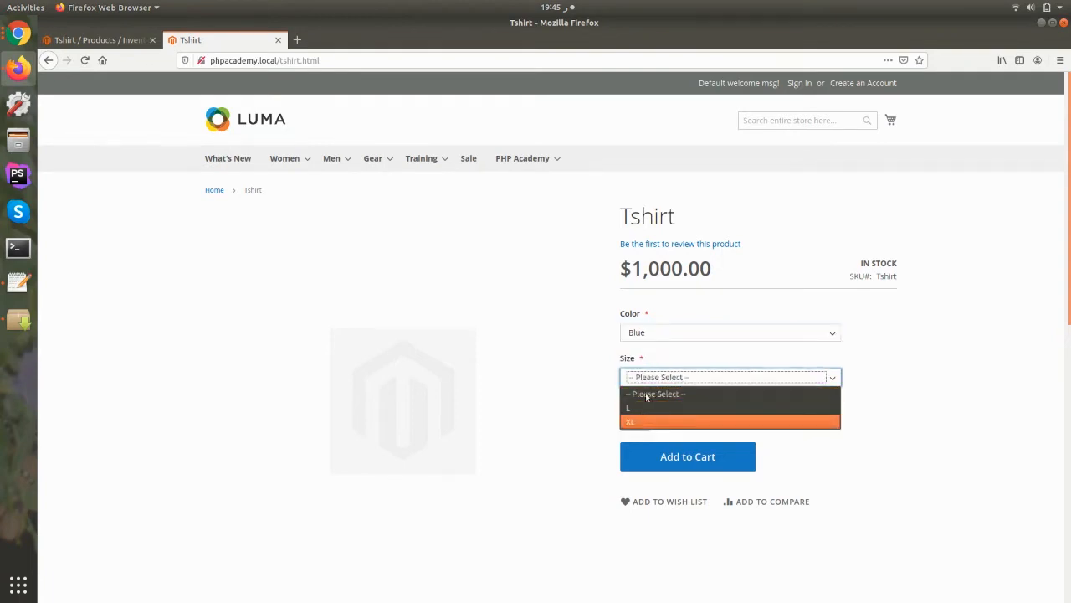
{"action": "left_click", "coordinate": [674, 408]}
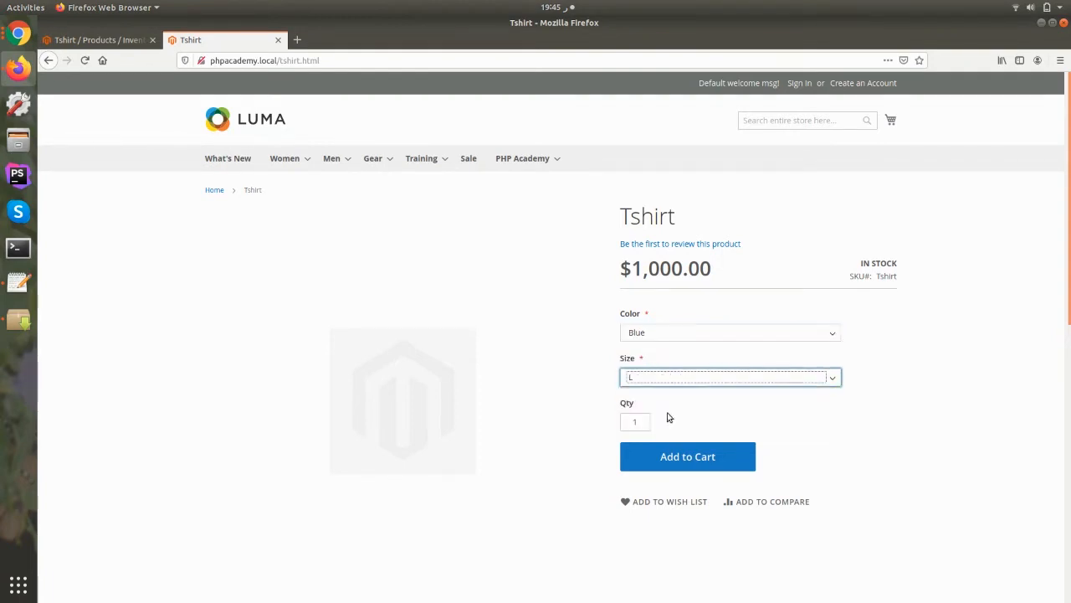
Switch the storefront selection to color Black and size XL.
{"action": "left_click", "coordinate": [666, 335]}
{"action": "left_click", "coordinate": [658, 376]}
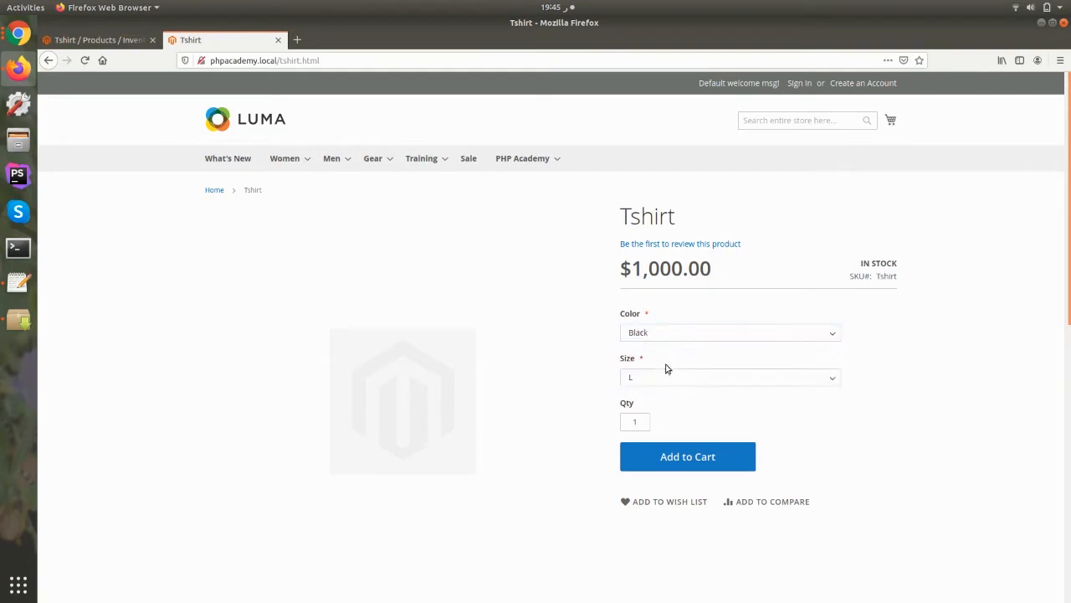
{"action": "left_click", "coordinate": [669, 378]}
{"action": "left_click", "coordinate": [654, 422]}
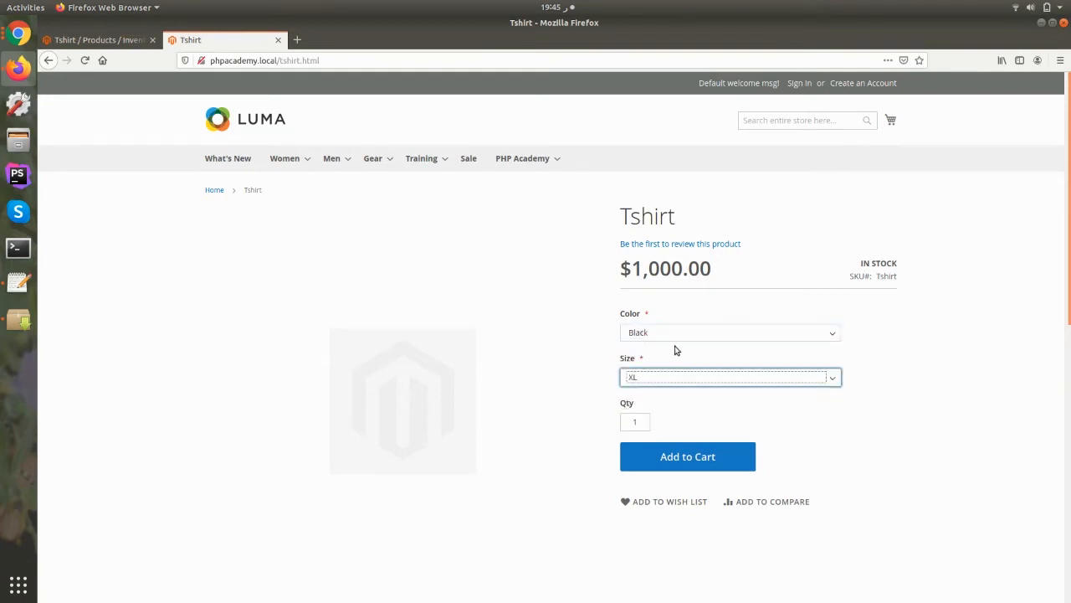
Return to the Tshirt admin page and review the values under the Color and Size customizable options.
{"action": "left_click", "coordinate": [103, 40]}
{"action": "scroll", "coordinate": [446, 385], "scroll_direction": "down", "scroll_amount": 5}
{"action": "scroll", "coordinate": [444, 390], "scroll_direction": "up", "scroll_amount": 2}
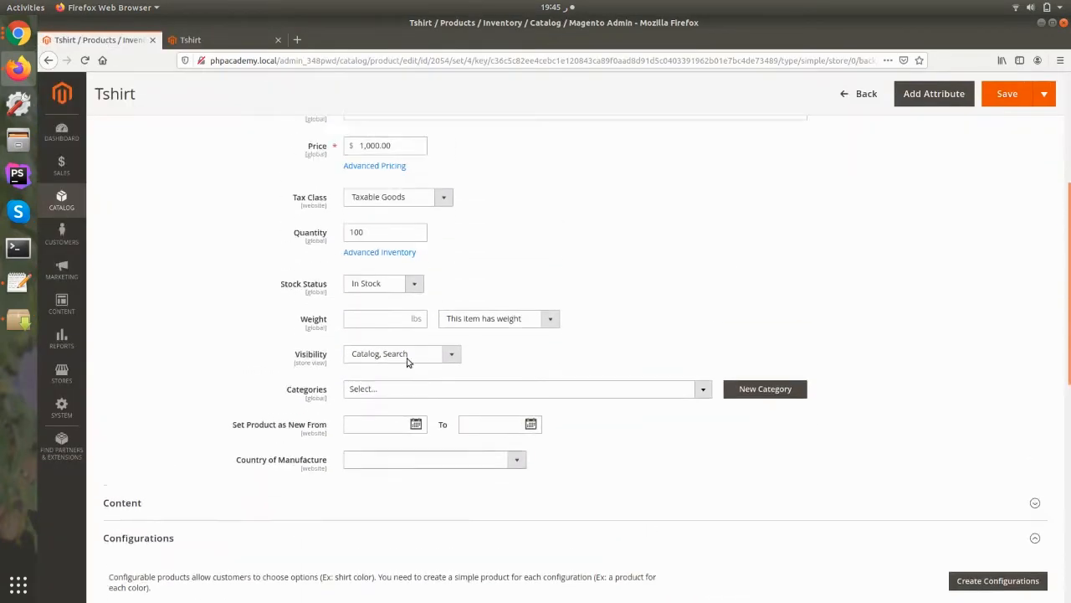
{"action": "scroll", "coordinate": [403, 274], "scroll_direction": "up", "scroll_amount": 1}
{"action": "scroll", "coordinate": [512, 389], "scroll_direction": "down", "scroll_amount": 5}
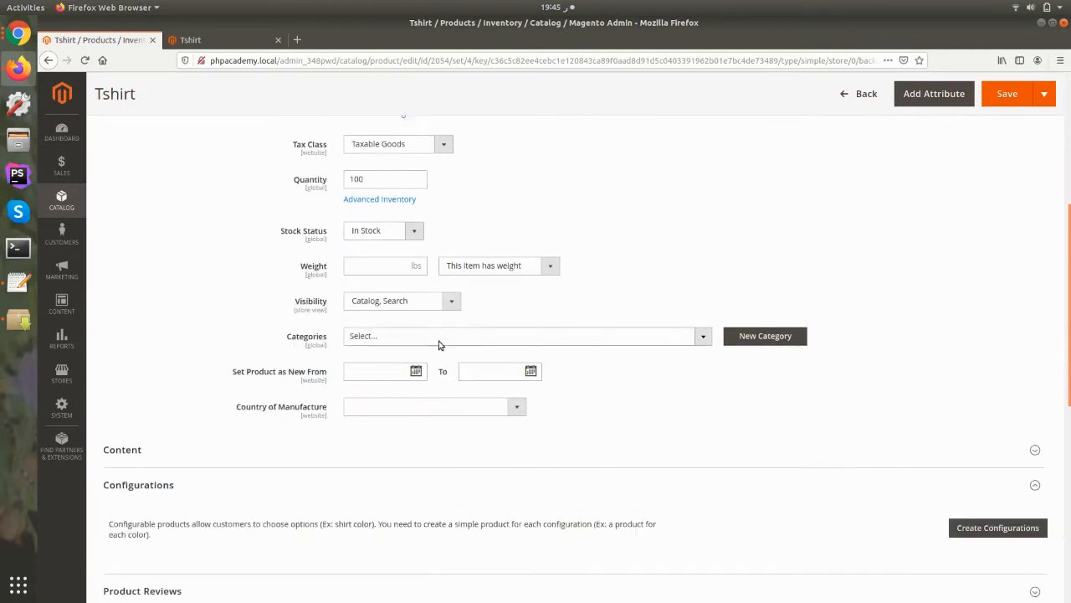
{"action": "scroll", "coordinate": [226, 352], "scroll_direction": "down", "scroll_amount": 4}
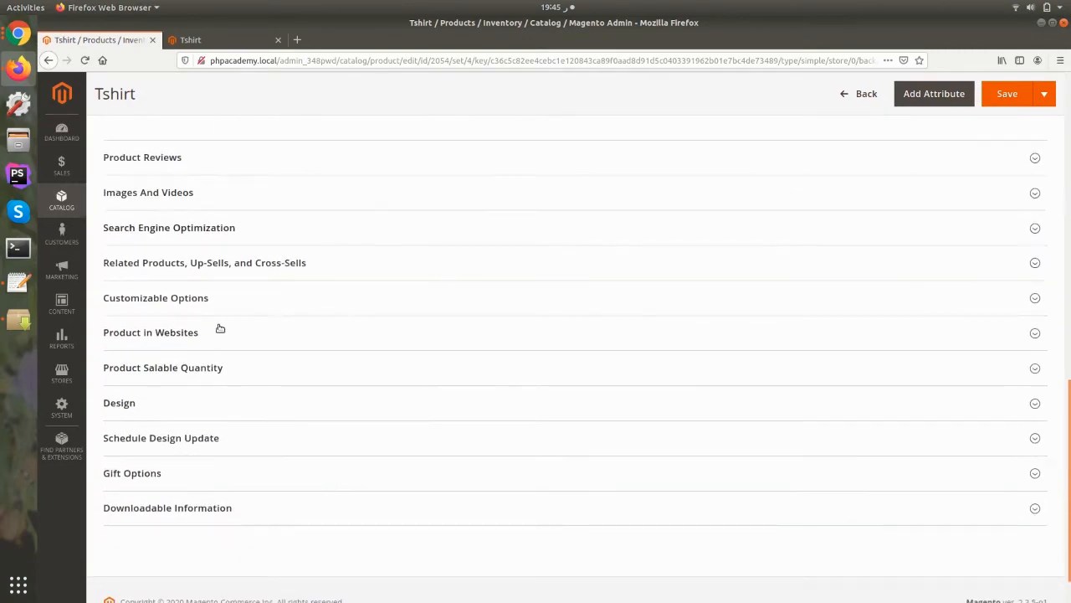
{"action": "left_click", "coordinate": [205, 317]}
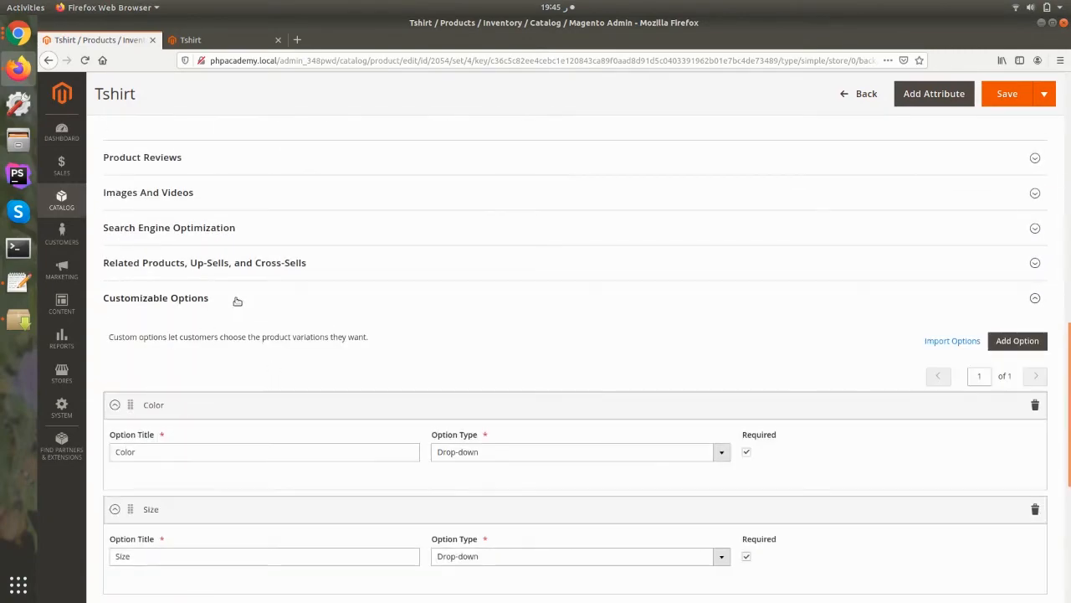
{"action": "left_click", "coordinate": [230, 310]}
{"action": "left_click", "coordinate": [242, 307]}
{"action": "scroll", "coordinate": [234, 243], "scroll_direction": "down", "scroll_amount": 3}
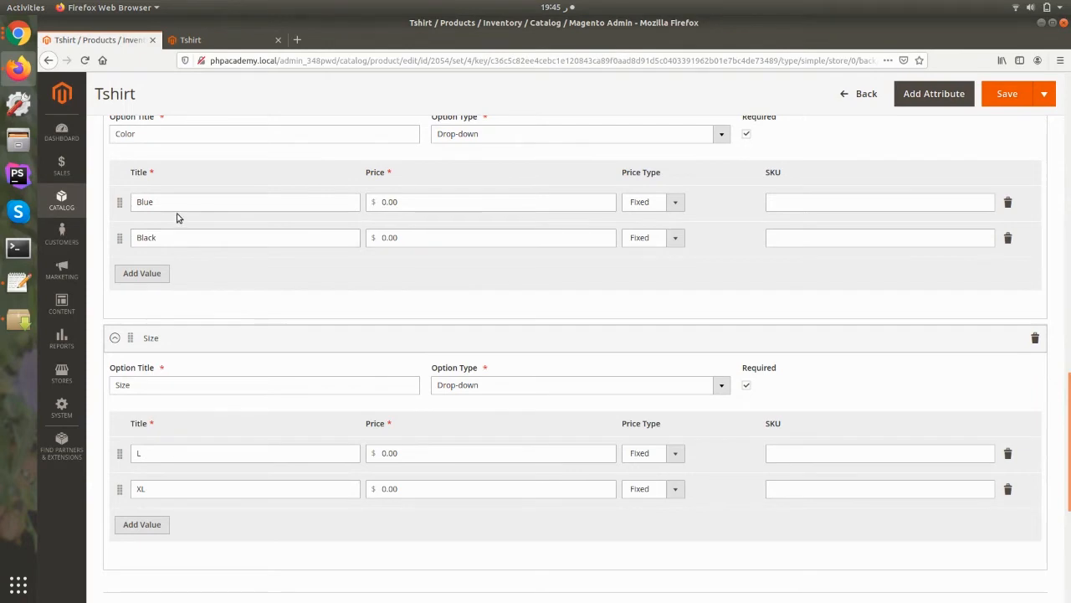
{"action": "scroll", "coordinate": [545, 282], "scroll_direction": "up", "scroll_amount": 2}
{"action": "scroll", "coordinate": [457, 252], "scroll_direction": "down", "scroll_amount": 1}
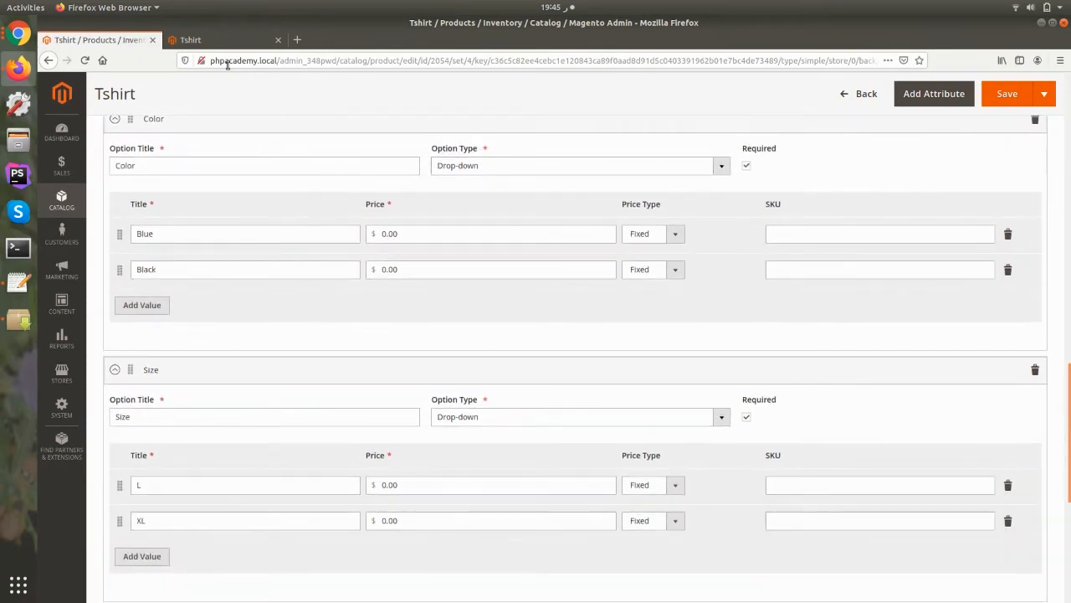
On the Tshirt storefront page, select color Blue and inspect the choices offered for Color and Size.
{"action": "left_click", "coordinate": [220, 47]}
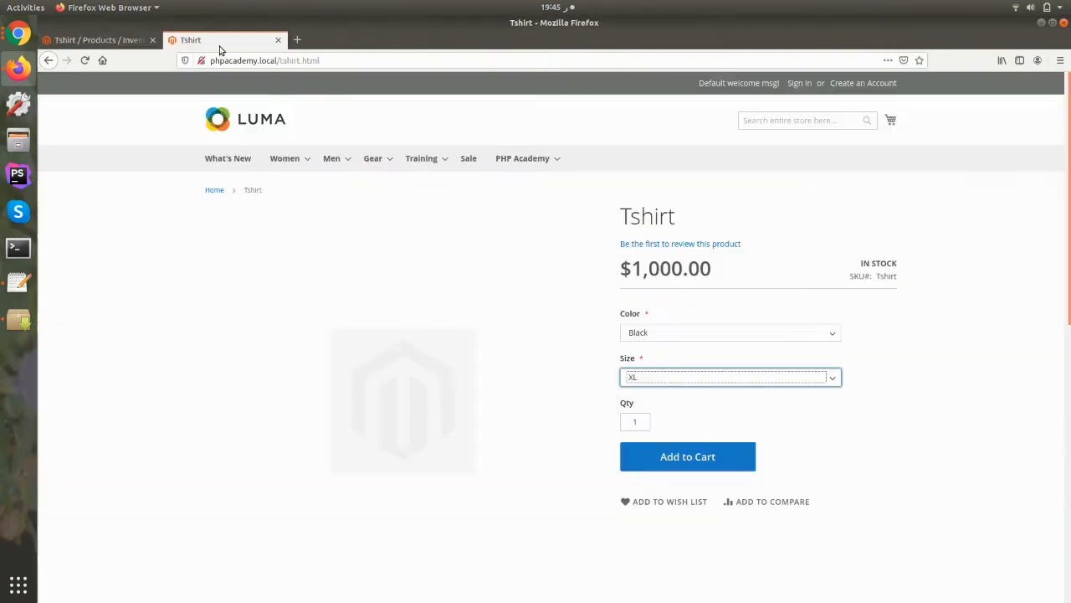
{"action": "left_click", "coordinate": [650, 334]}
{"action": "left_click", "coordinate": [645, 362]}
{"action": "left_click", "coordinate": [654, 330]}
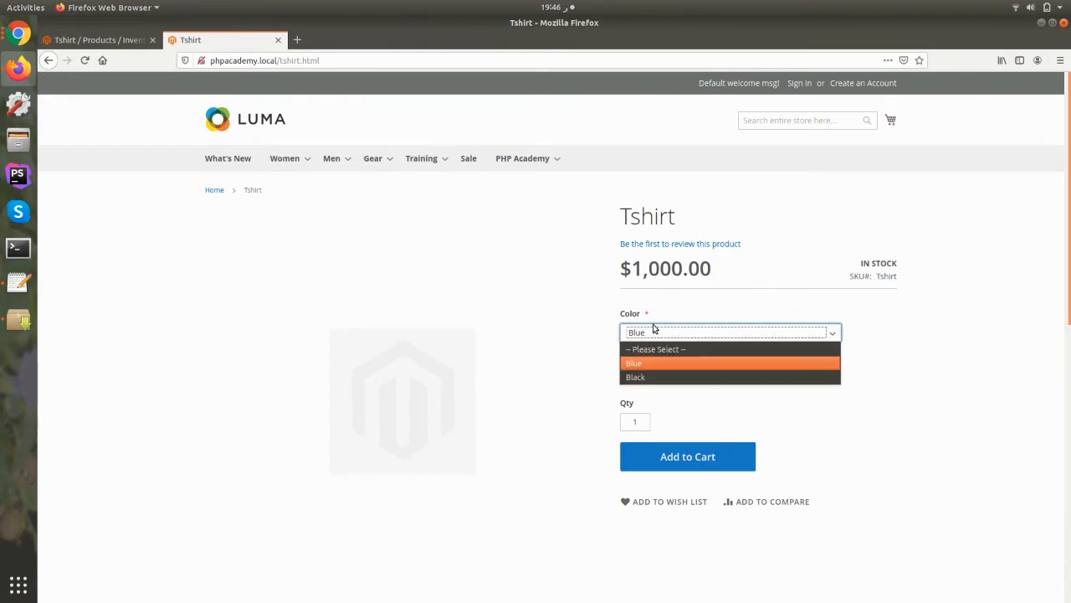
{"action": "left_click", "coordinate": [654, 335]}
{"action": "left_click", "coordinate": [657, 377]}
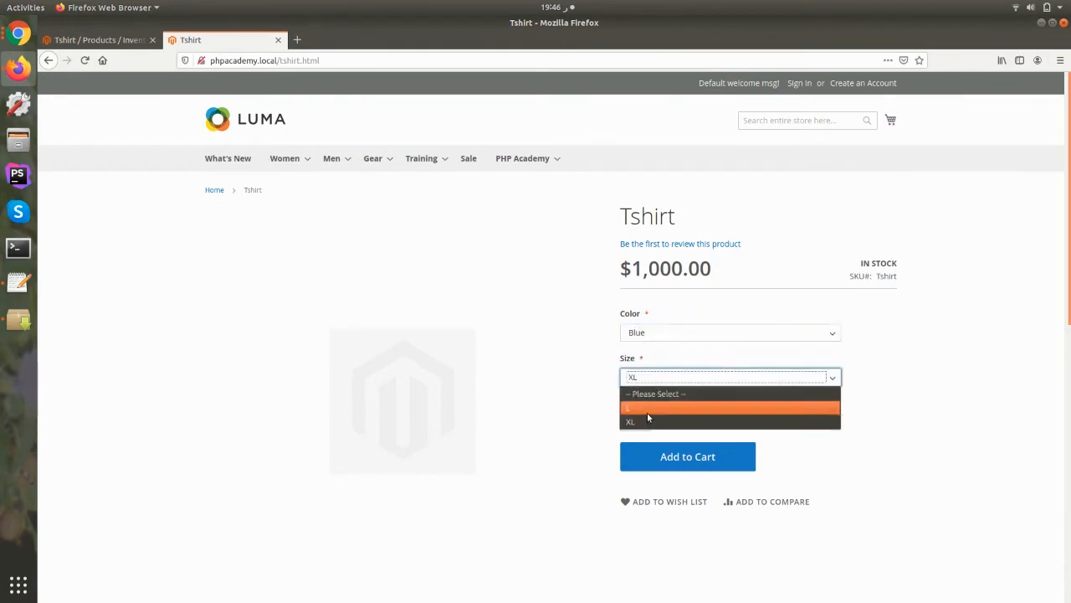
{"action": "left_click", "coordinate": [645, 340]}
{"action": "left_click", "coordinate": [646, 338]}
{"action": "left_click", "coordinate": [655, 334]}
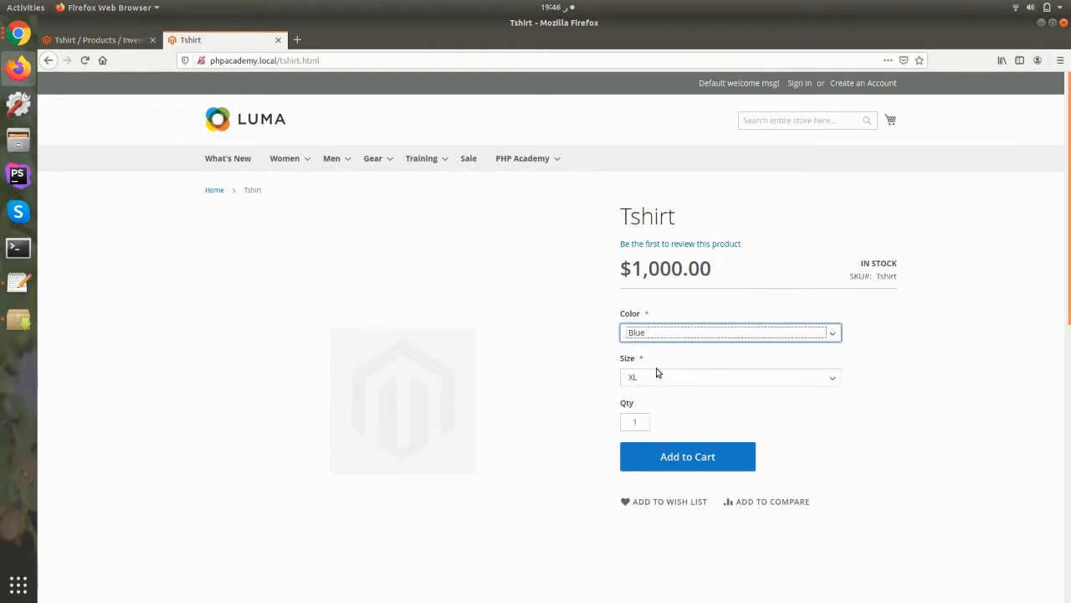
{"action": "left_click", "coordinate": [649, 337]}
From the Tshirt admin page, open the product list in a new browser tab and start a new configurable product.
{"action": "left_click", "coordinate": [94, 44]}
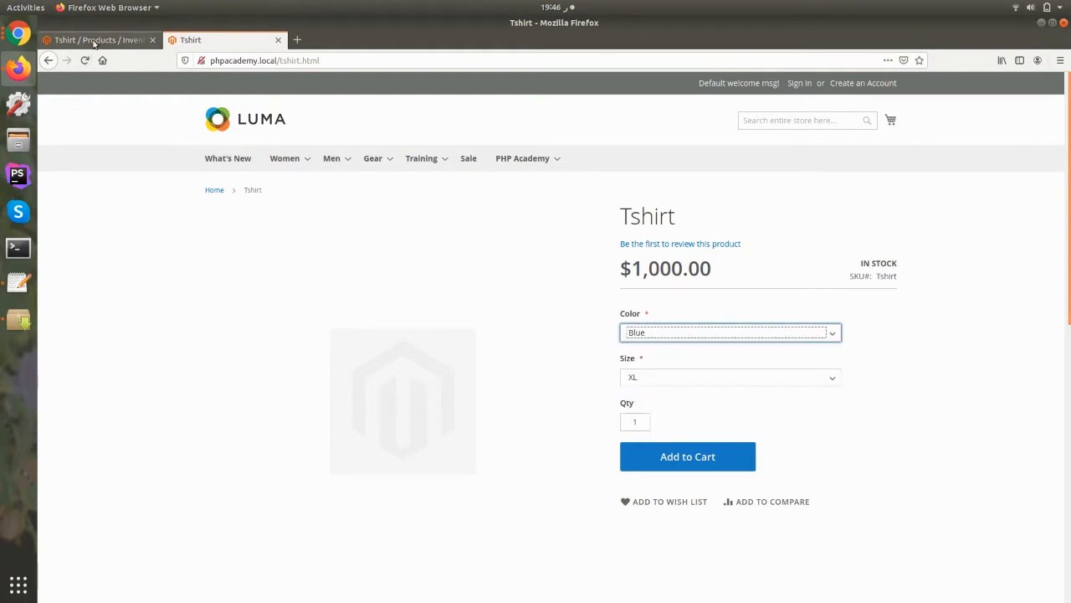
{"action": "left_click", "coordinate": [96, 41]}
{"action": "scroll", "coordinate": [477, 407], "scroll_direction": "down", "scroll_amount": 3}
{"action": "scroll", "coordinate": [366, 371], "scroll_direction": "up", "scroll_amount": 3}
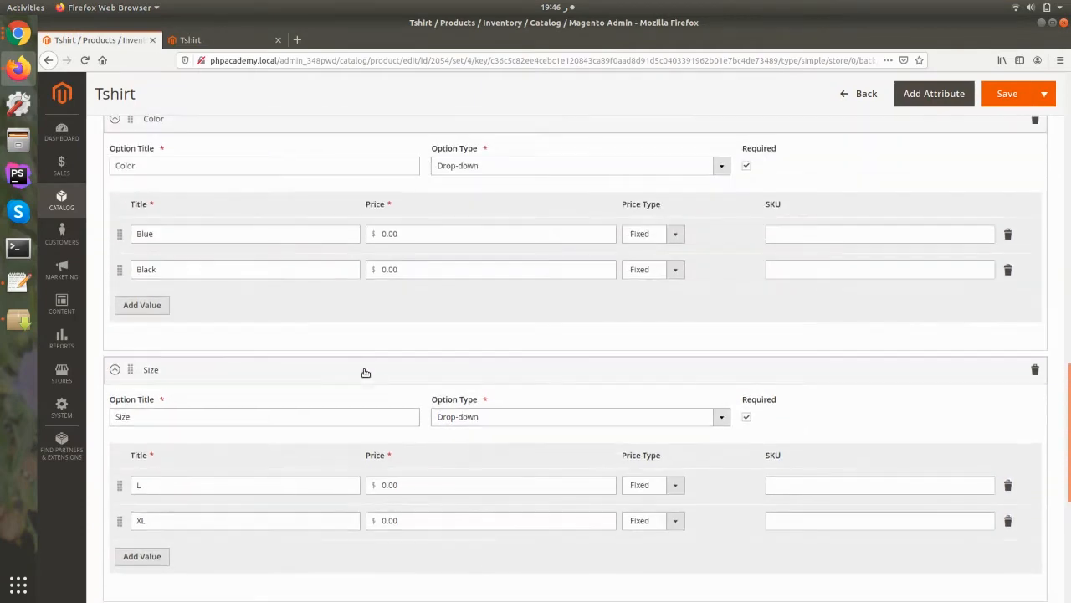
{"action": "scroll", "coordinate": [376, 313], "scroll_direction": "up", "scroll_amount": 3}
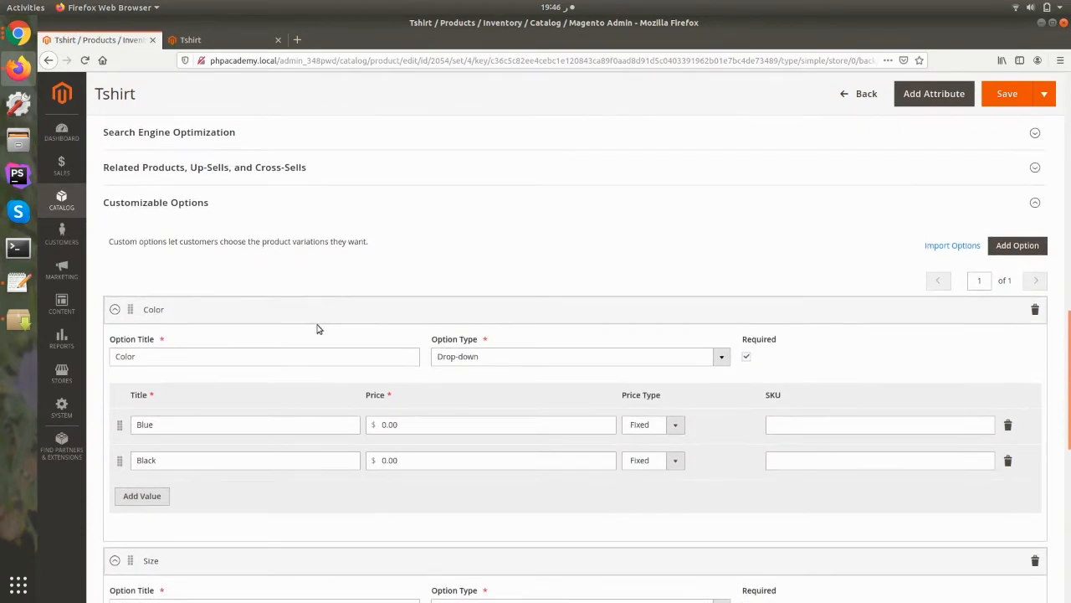
{"action": "left_click", "coordinate": [58, 211]}
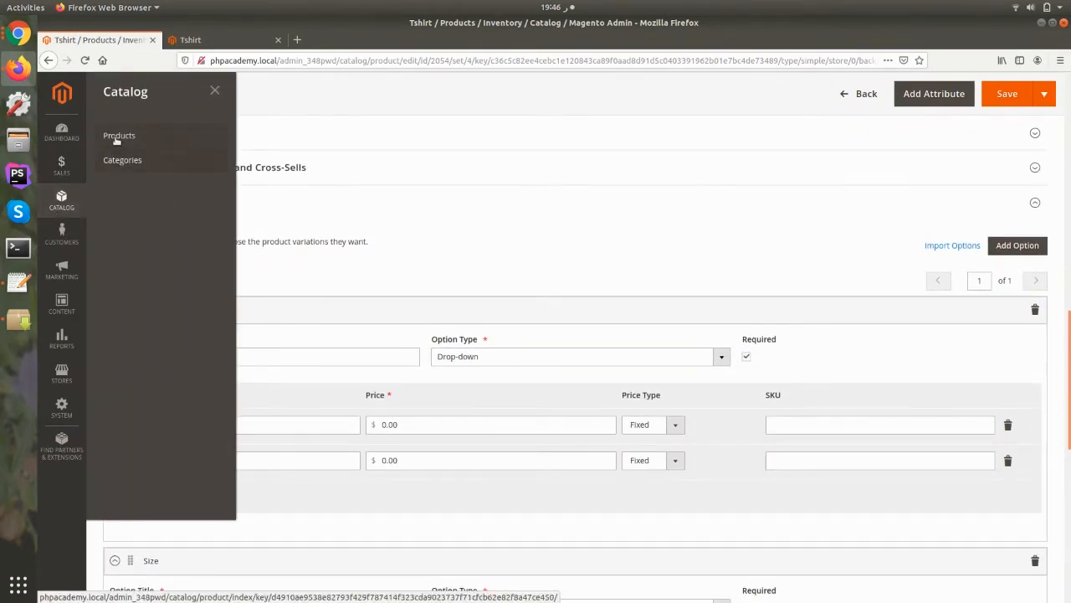
{"action": "middle_click", "coordinate": [109, 137]}
{"action": "left_click", "coordinate": [212, 40]}
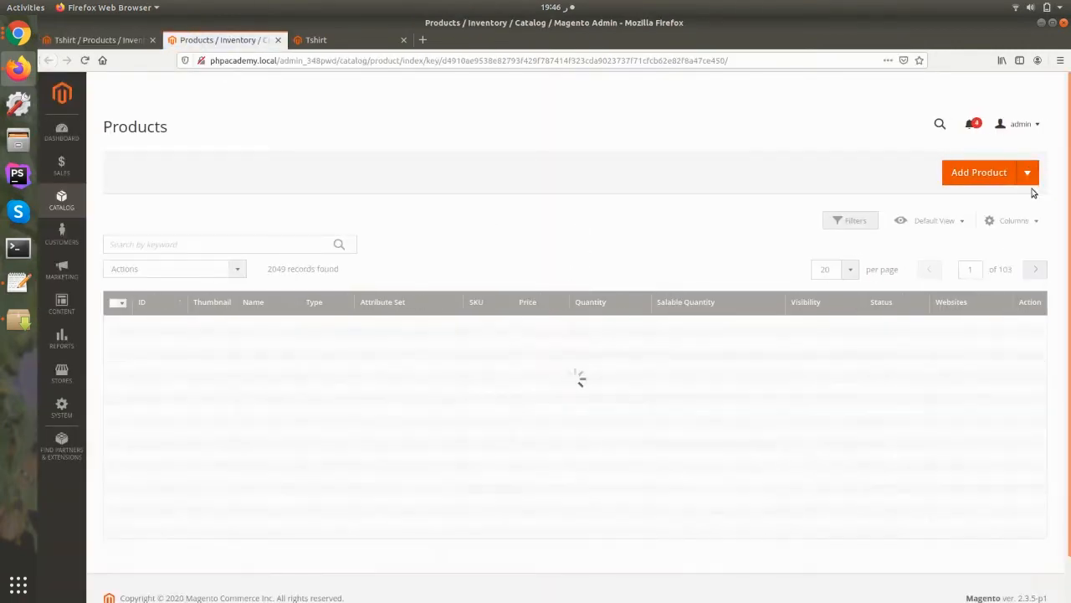
{"action": "left_click", "coordinate": [1029, 177]}
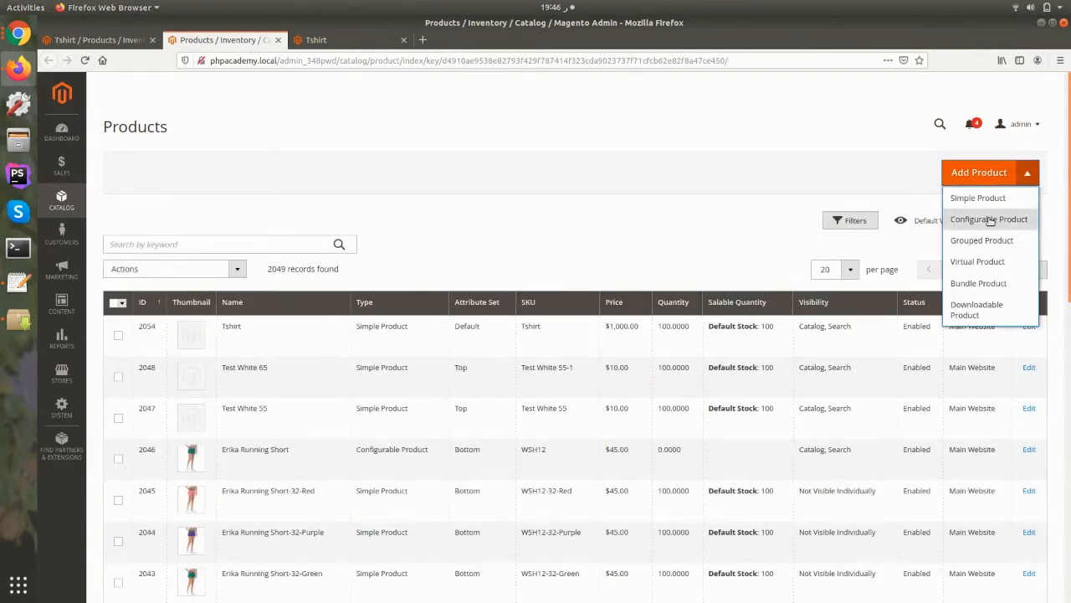
{"action": "left_click", "coordinate": [996, 219]}
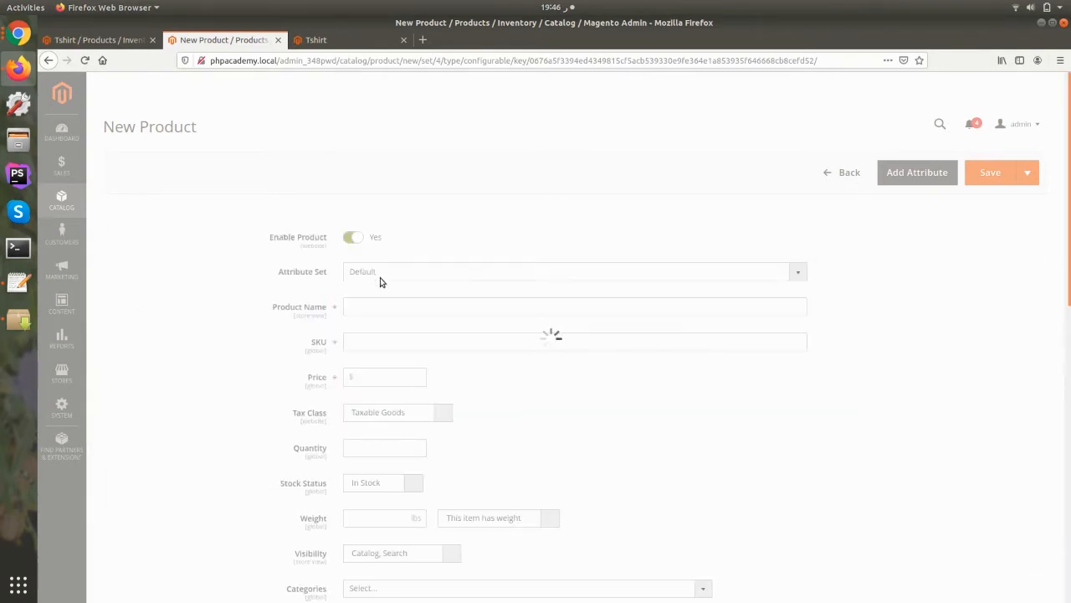
Name the new product Configurable Product and assign it the Top attribute set.
{"action": "left_click", "coordinate": [386, 278]}
{"action": "left_click", "coordinate": [387, 278]}
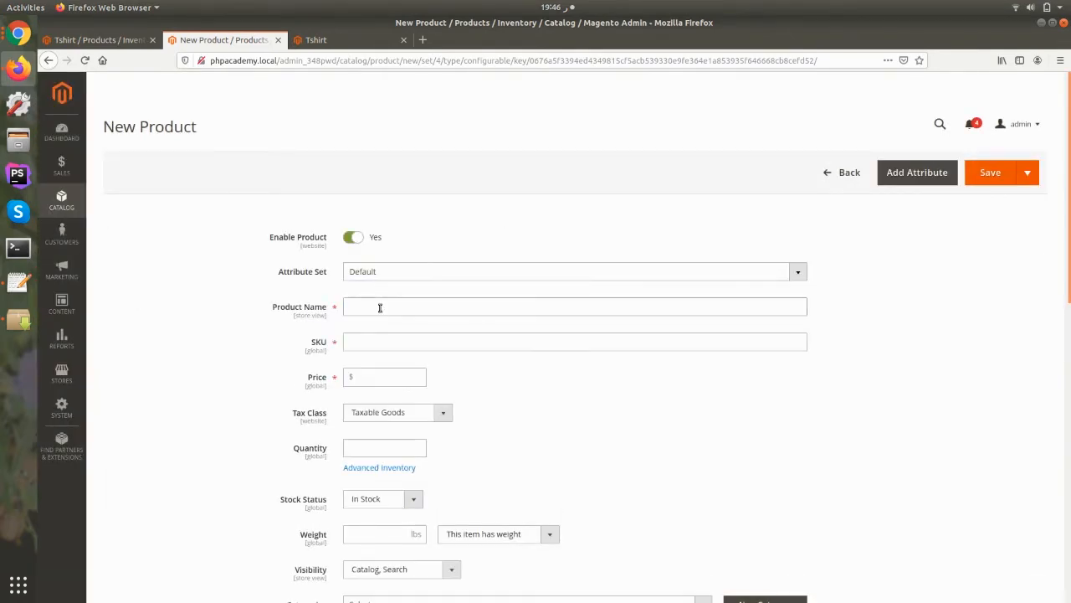
{"action": "left_click", "coordinate": [379, 307]}
{"action": "type", "text": "Co"}
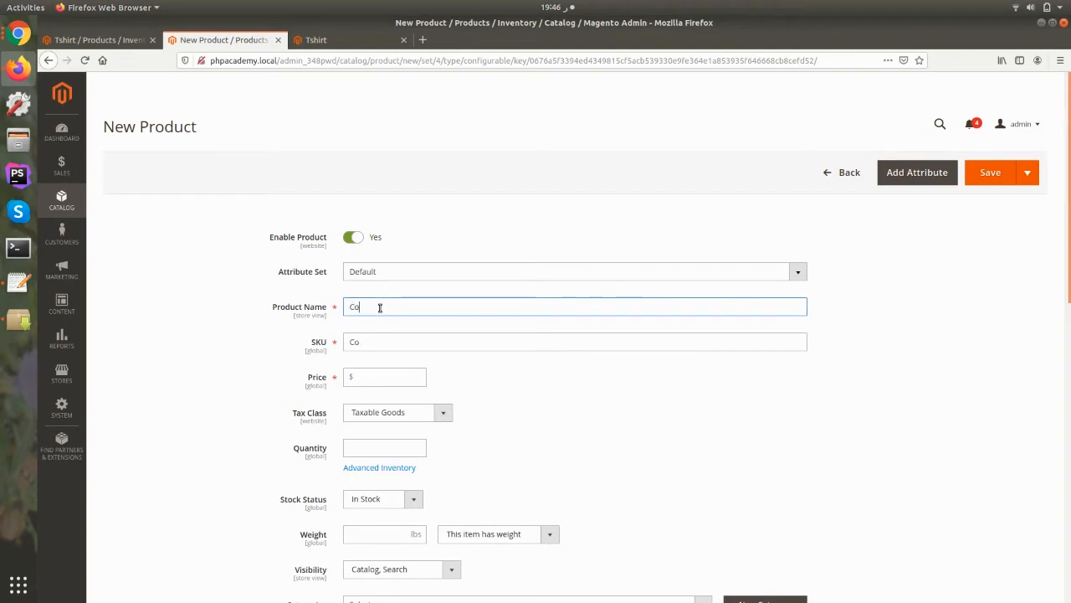
{"action": "type", "text": "nfigu"}
{"action": "key", "text": "ctrl+a"}
{"action": "type", "text": "Configurable Produ"}
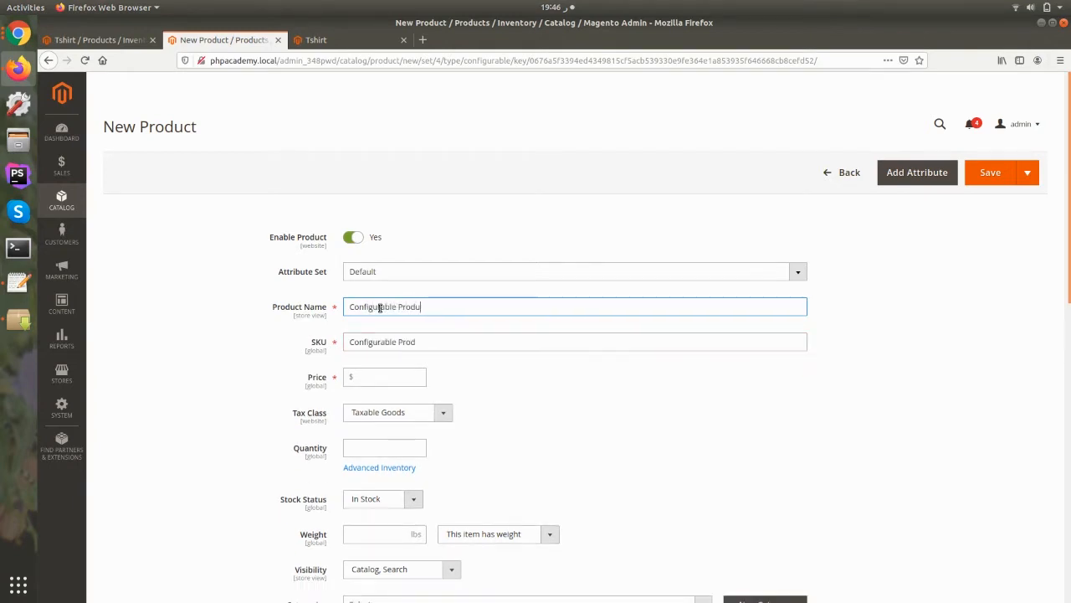
{"action": "left_click", "coordinate": [406, 274]}
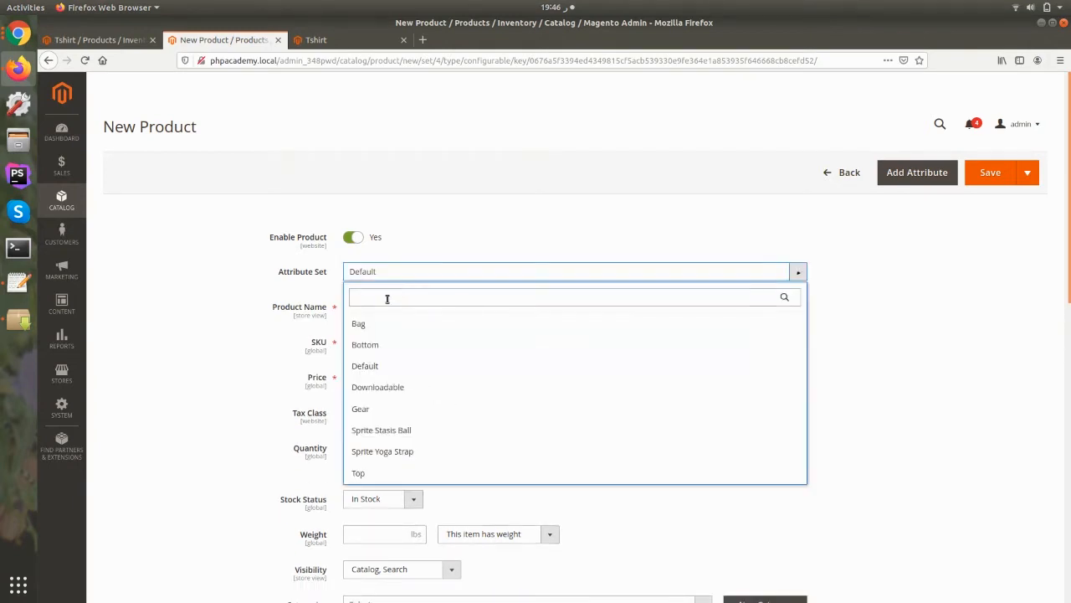
{"action": "left_click", "coordinate": [382, 472]}
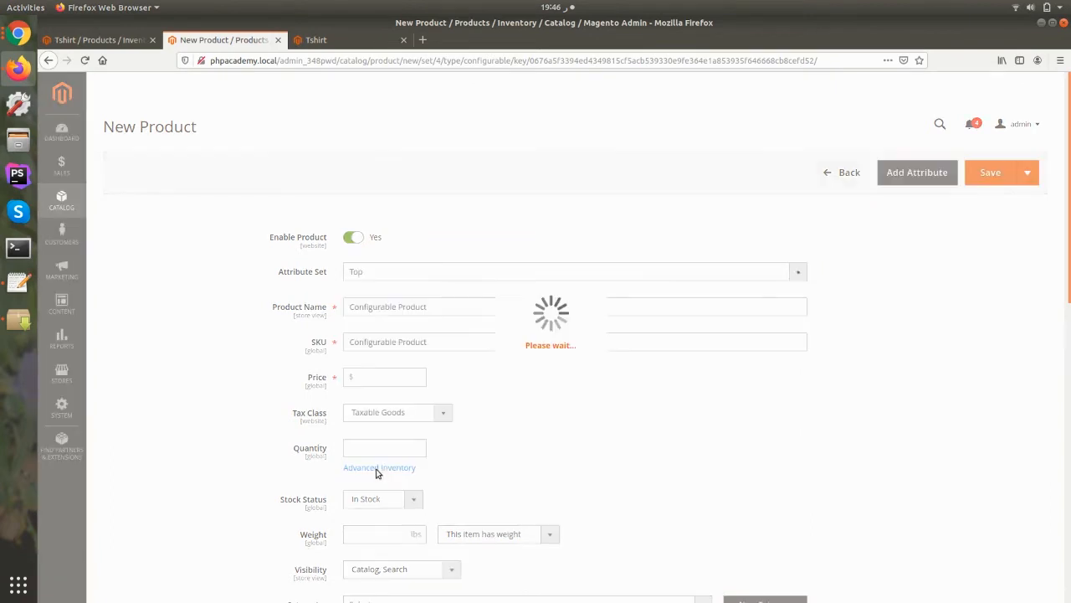
Set both the price and the quantity of the new configurable product to 0.
{"action": "left_click", "coordinate": [381, 343]}
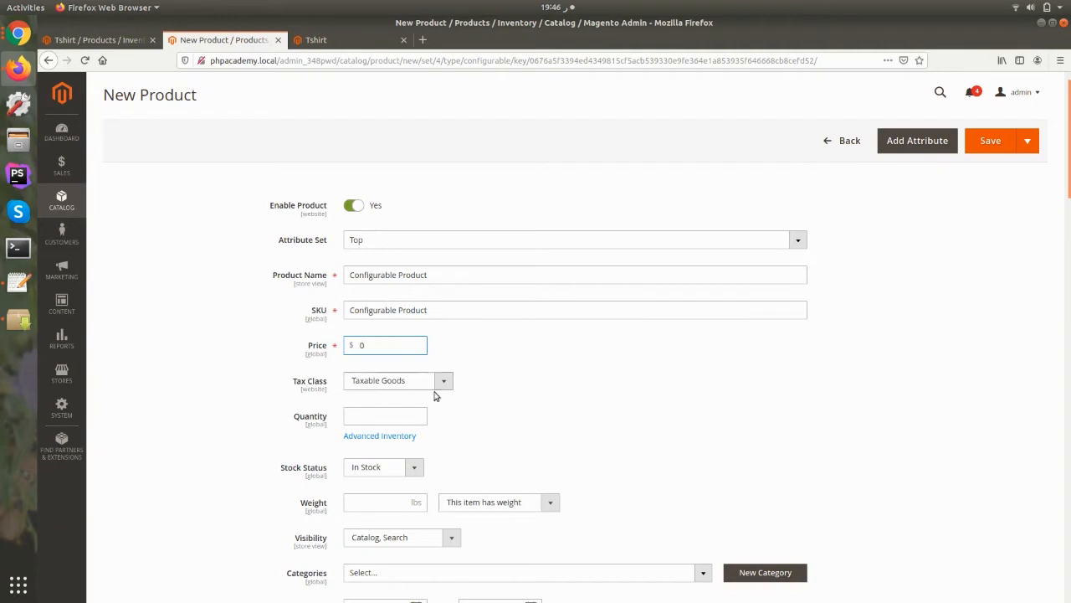
{"action": "scroll", "coordinate": [438, 404], "scroll_direction": "down", "scroll_amount": 3}
{"action": "left_click", "coordinate": [374, 290]}
{"action": "type", "text": "100"}
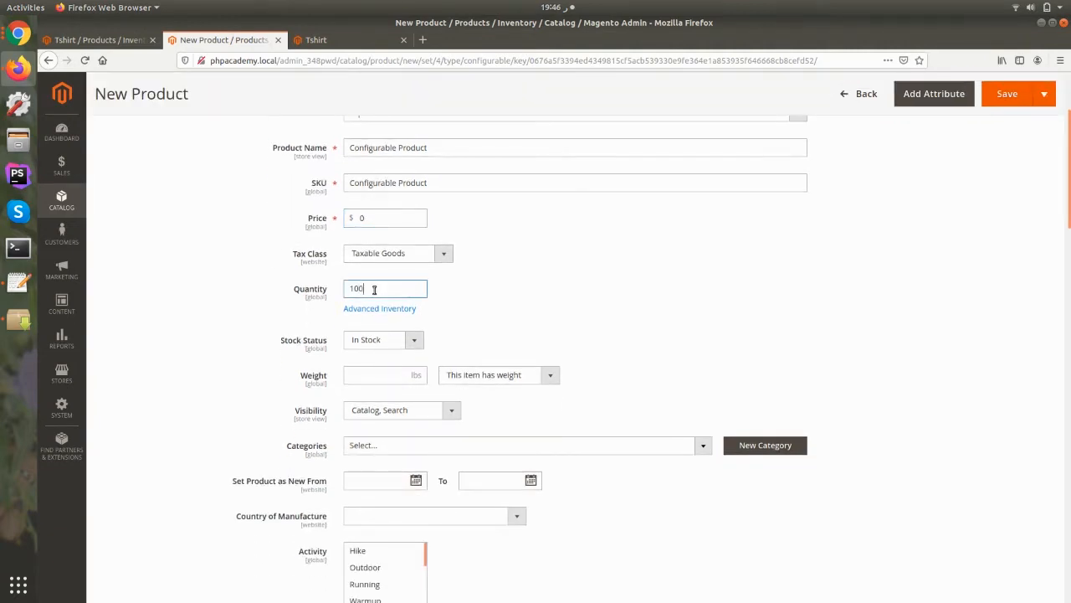
{"action": "left_click_drag", "start_coordinate": [383, 289], "coordinate": [258, 285]}
{"action": "type", "text": "0"}
{"action": "left_click", "coordinate": [505, 308]}
{"action": "scroll", "coordinate": [502, 306], "scroll_direction": "down", "scroll_amount": 4}
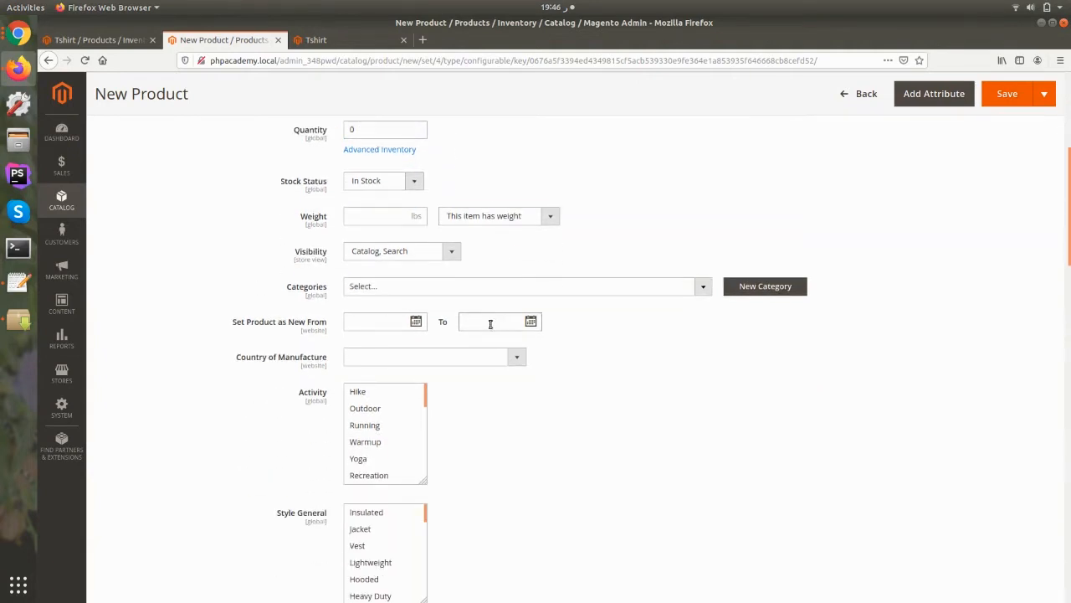
Start creating configurations for the new product using the color and size attributes, and proceed to their values.
{"action": "scroll", "coordinate": [479, 345], "scroll_direction": "down", "scroll_amount": 20}
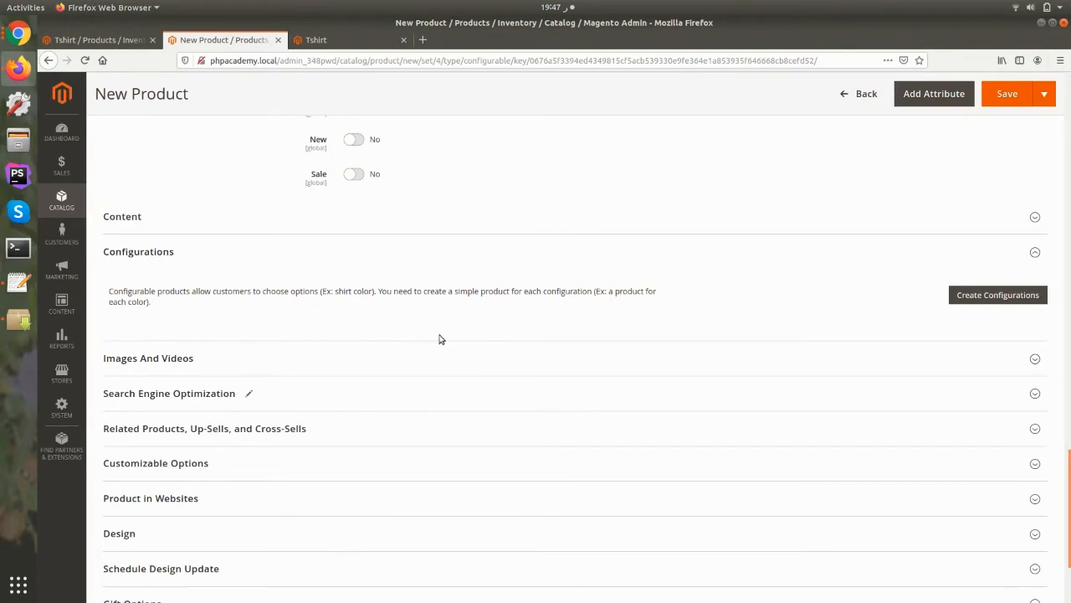
{"action": "left_click", "coordinate": [995, 297]}
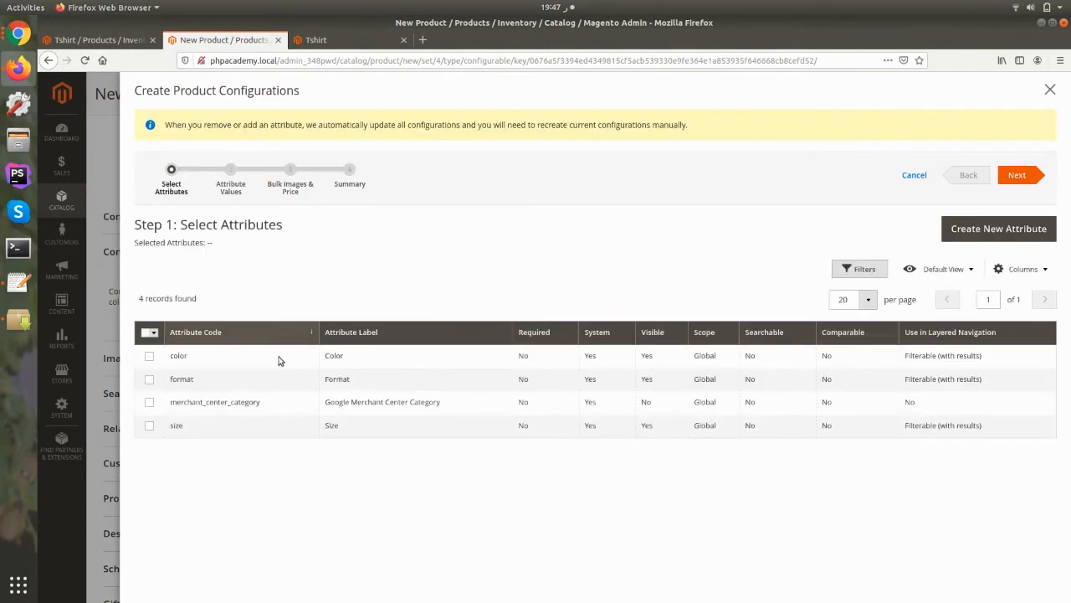
{"action": "left_click", "coordinate": [149, 355]}
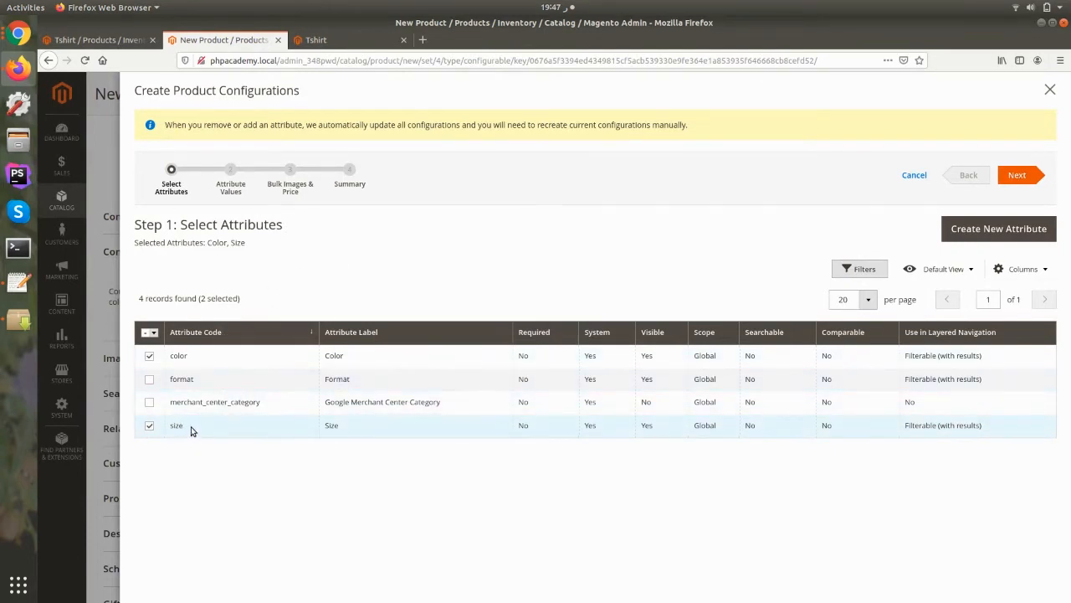
{"action": "left_click", "coordinate": [1020, 177]}
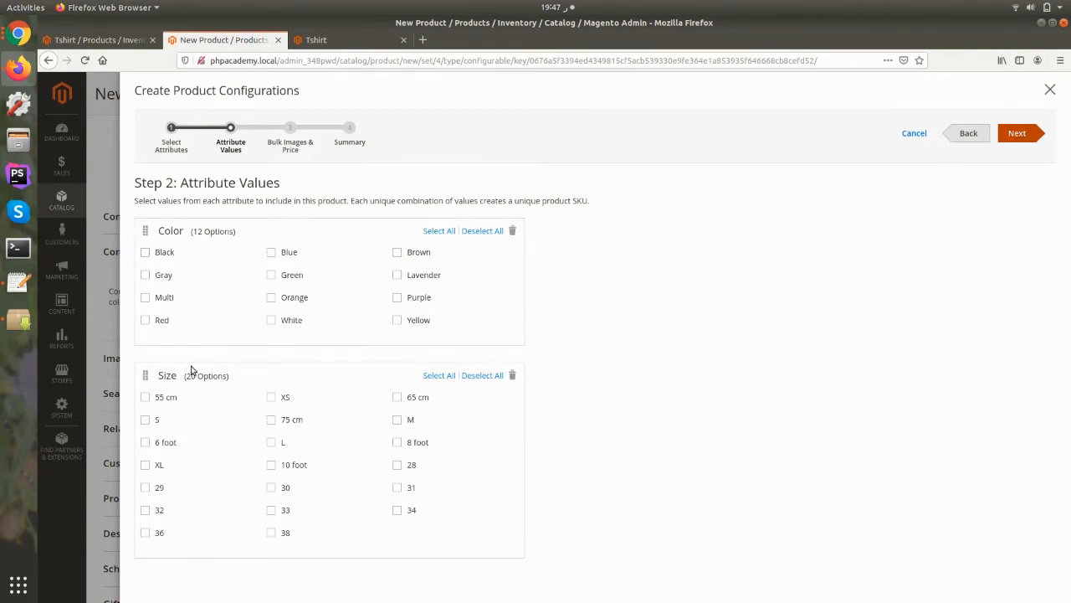
Include colors Black and Blue and sizes S and L in the configurations, and proceed to bulk images and price.
{"action": "left_click", "coordinate": [146, 253]}
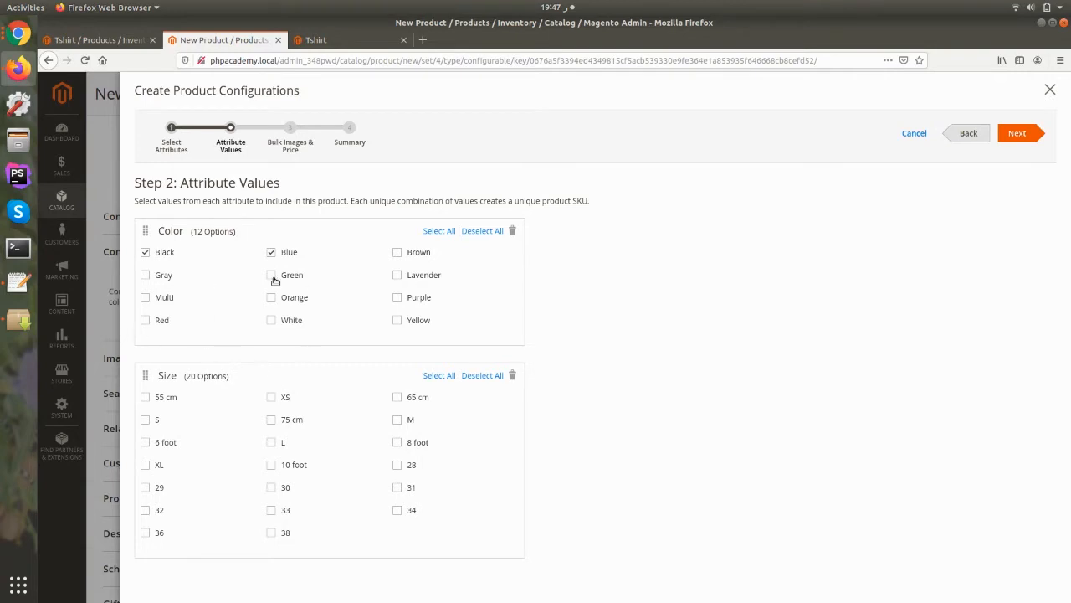
{"action": "left_click", "coordinate": [145, 419]}
{"action": "left_click", "coordinate": [270, 442]}
{"action": "left_click", "coordinate": [1012, 140]}
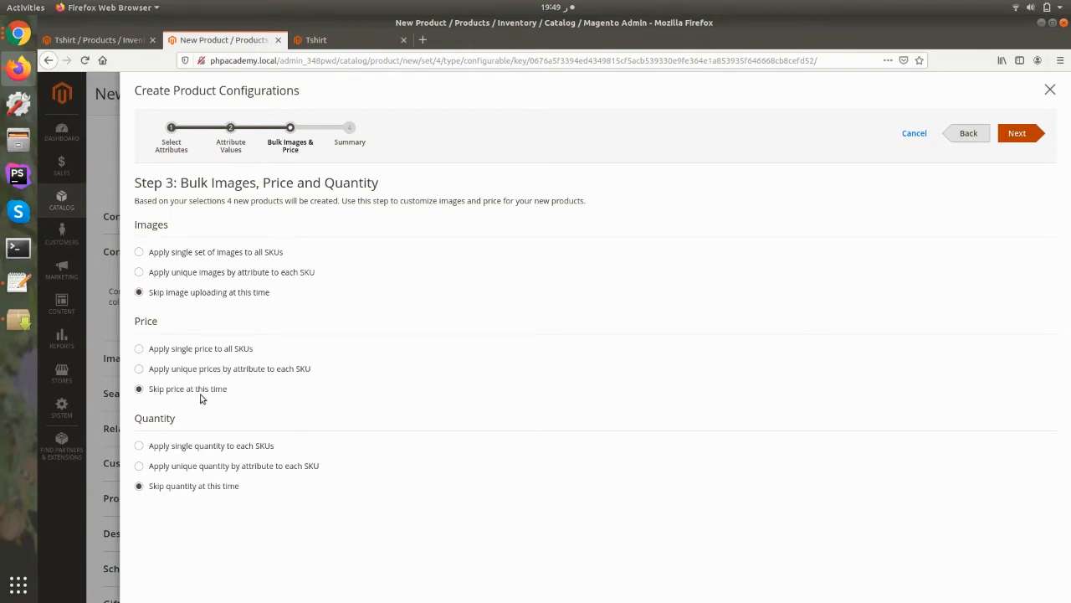
Try applying unique prices by attribute, for Color and for Size, and return to skipping the price.
{"action": "left_click", "coordinate": [139, 369]}
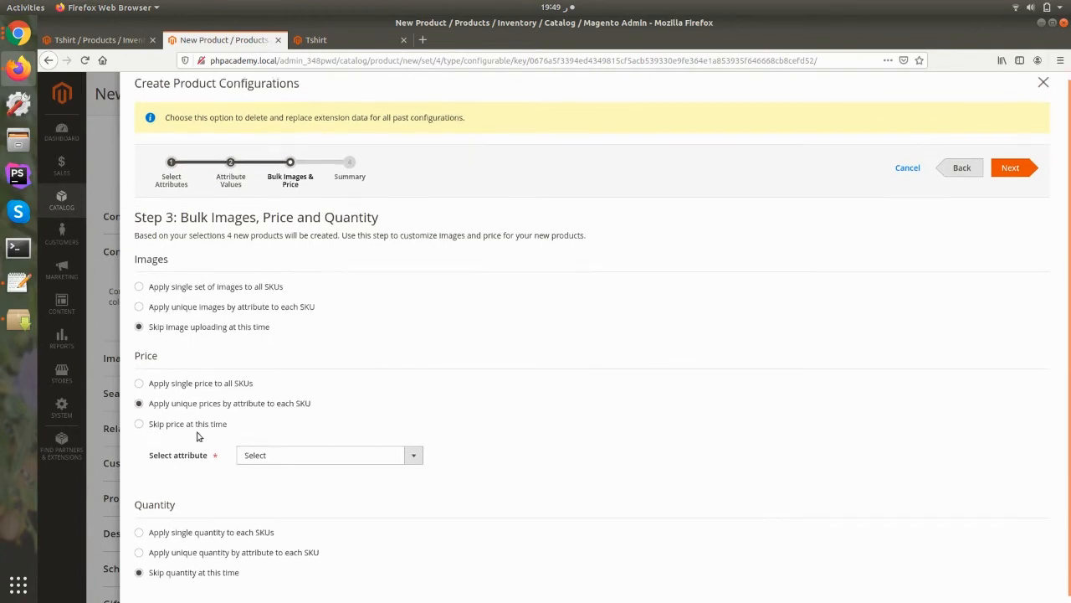
{"action": "scroll", "coordinate": [192, 431], "scroll_direction": "down", "scroll_amount": 1}
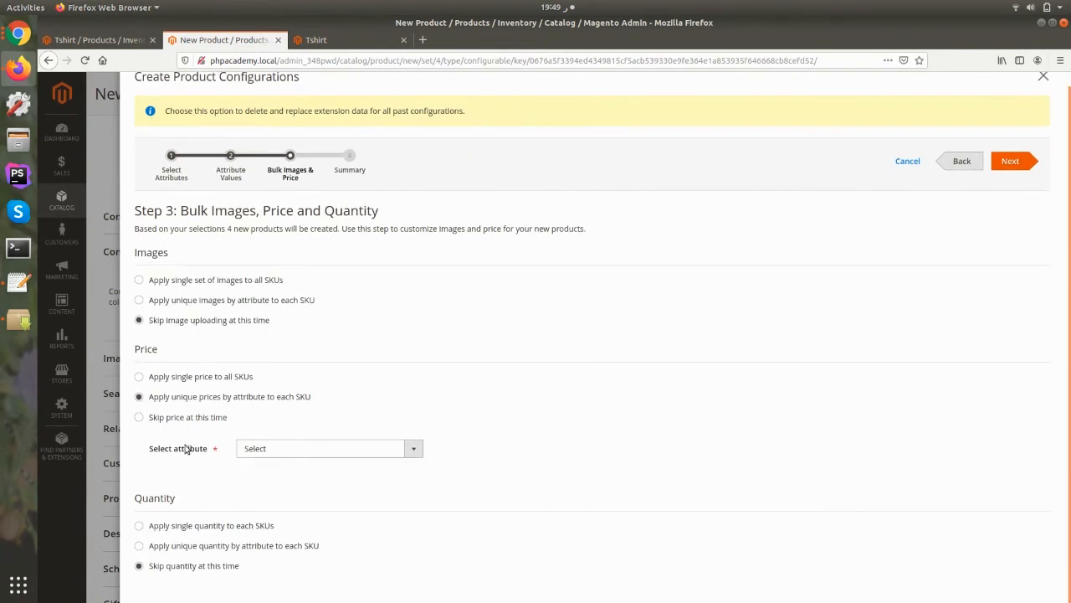
{"action": "left_click", "coordinate": [298, 449]}
{"action": "left_click", "coordinate": [283, 480]}
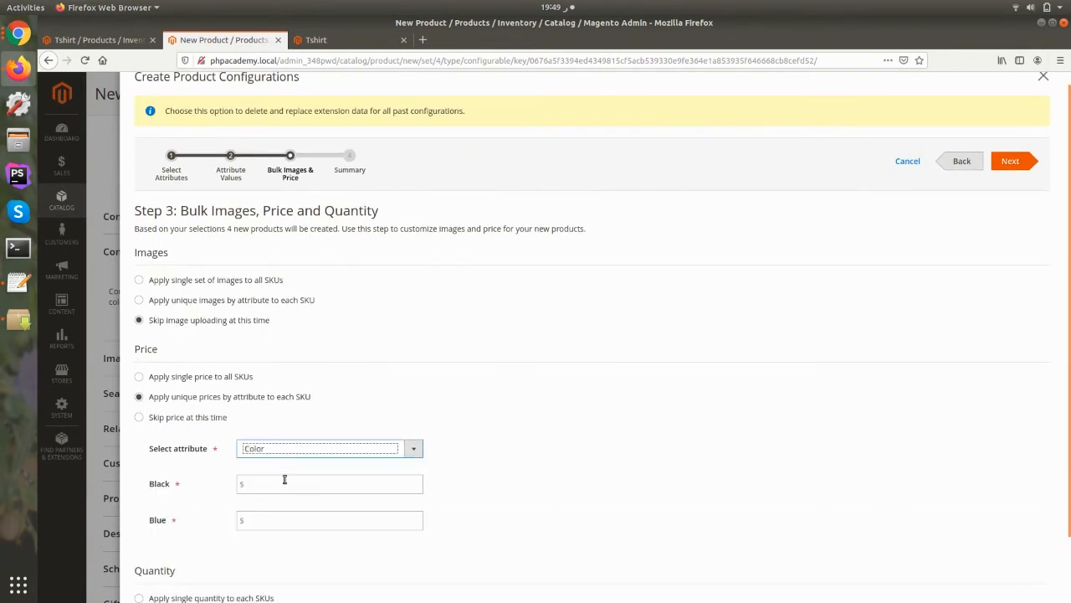
{"action": "scroll", "coordinate": [285, 478], "scroll_direction": "down", "scroll_amount": 2}
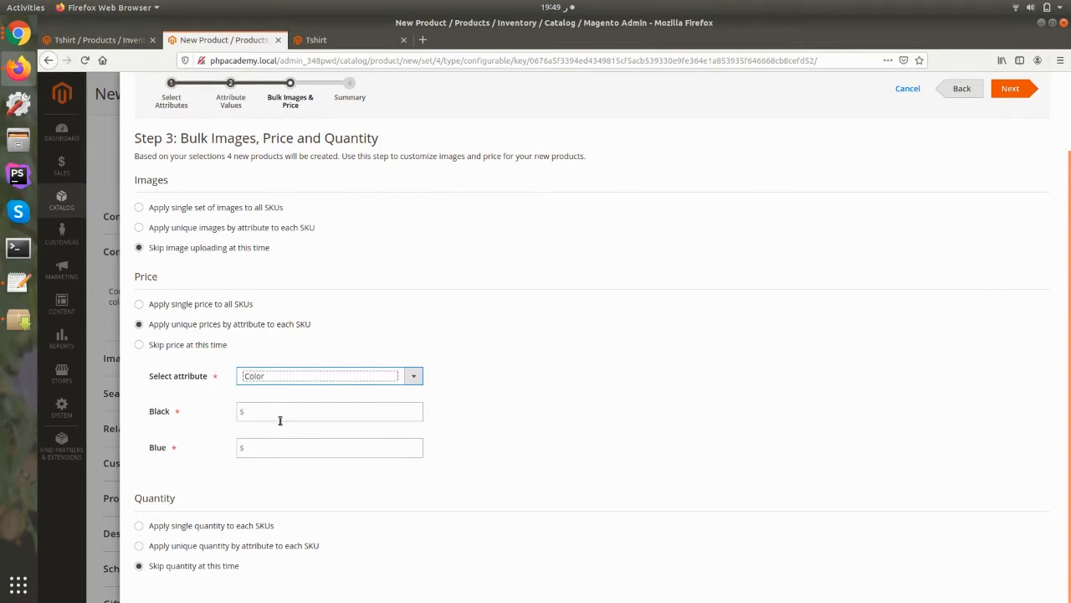
{"action": "left_click", "coordinate": [272, 448]}
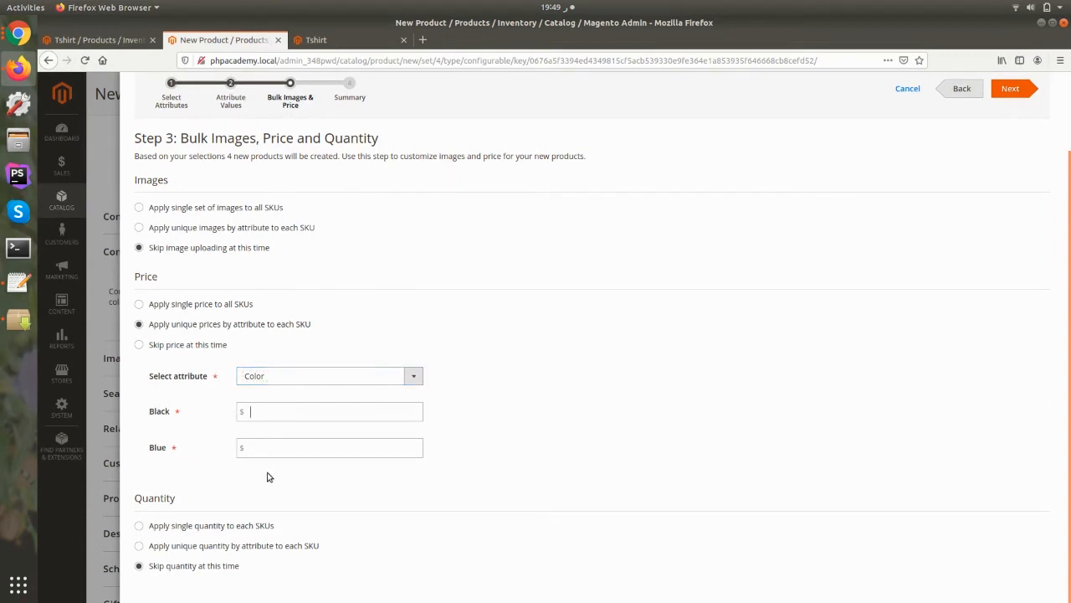
{"action": "left_click", "coordinate": [281, 380]}
{"action": "left_click", "coordinate": [277, 413]}
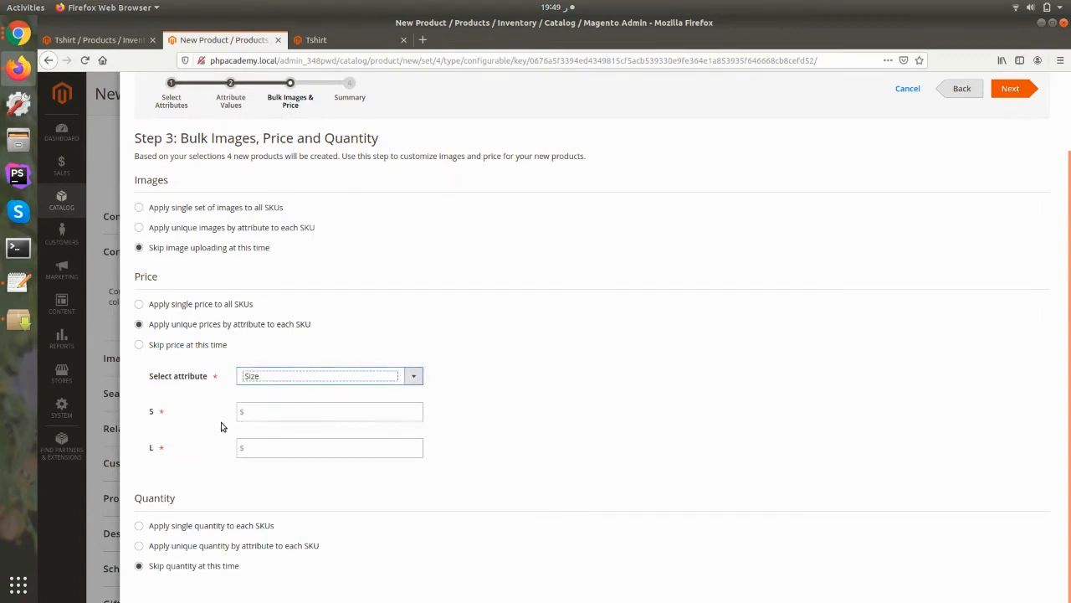
{"action": "left_click", "coordinate": [270, 411]}
{"action": "left_click", "coordinate": [279, 448]}
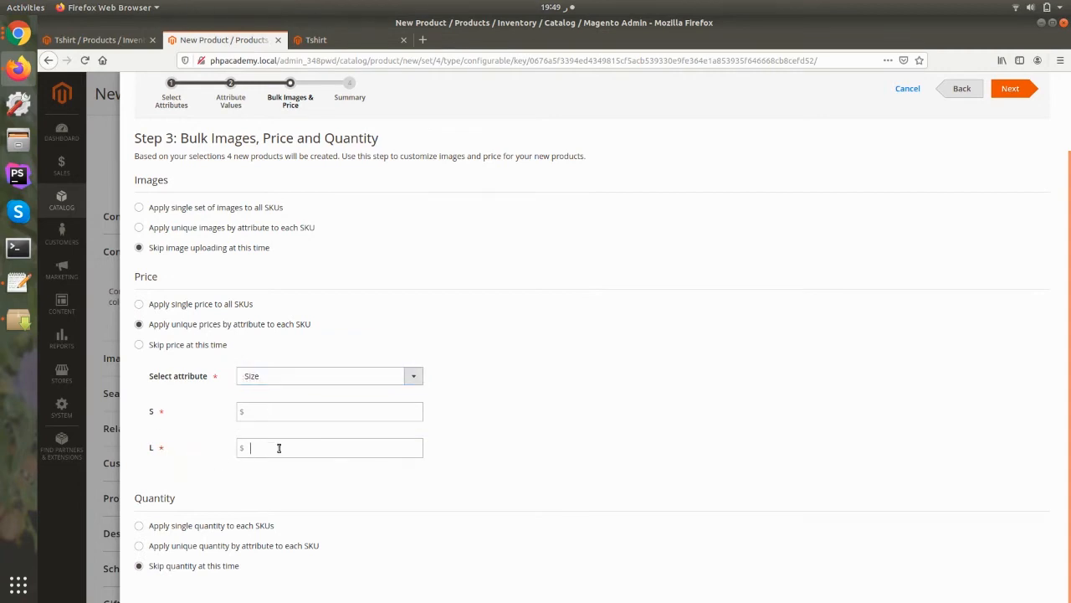
{"action": "left_click", "coordinate": [140, 345]}
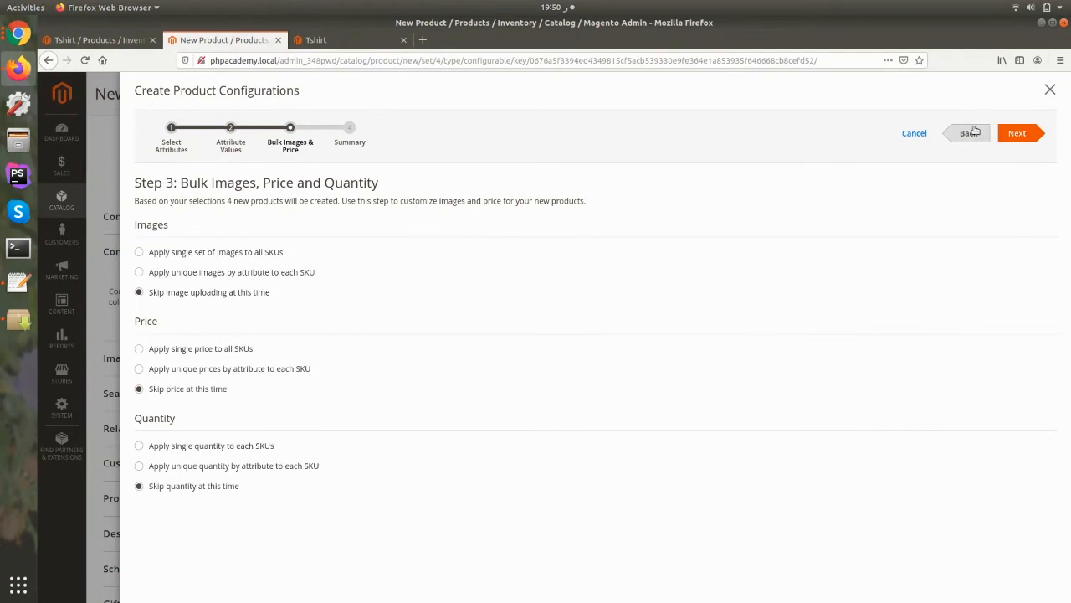
Generate the Black and Blue variations in sizes S and L, skipping bulk images, price and quantity, and inspect their names.
{"action": "left_click", "coordinate": [1018, 134]}
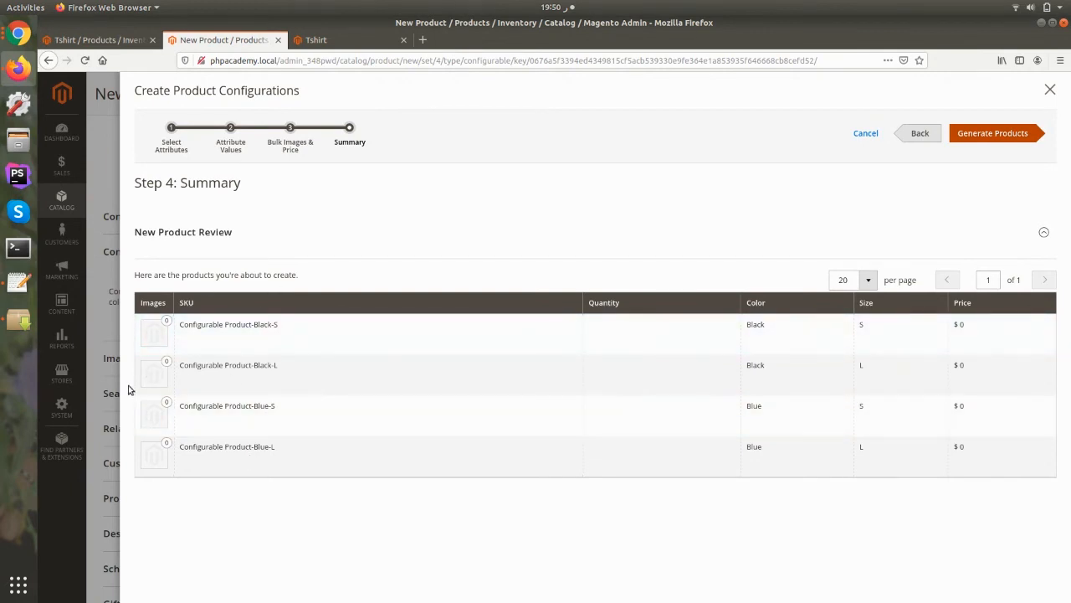
{"action": "left_click", "coordinate": [988, 137]}
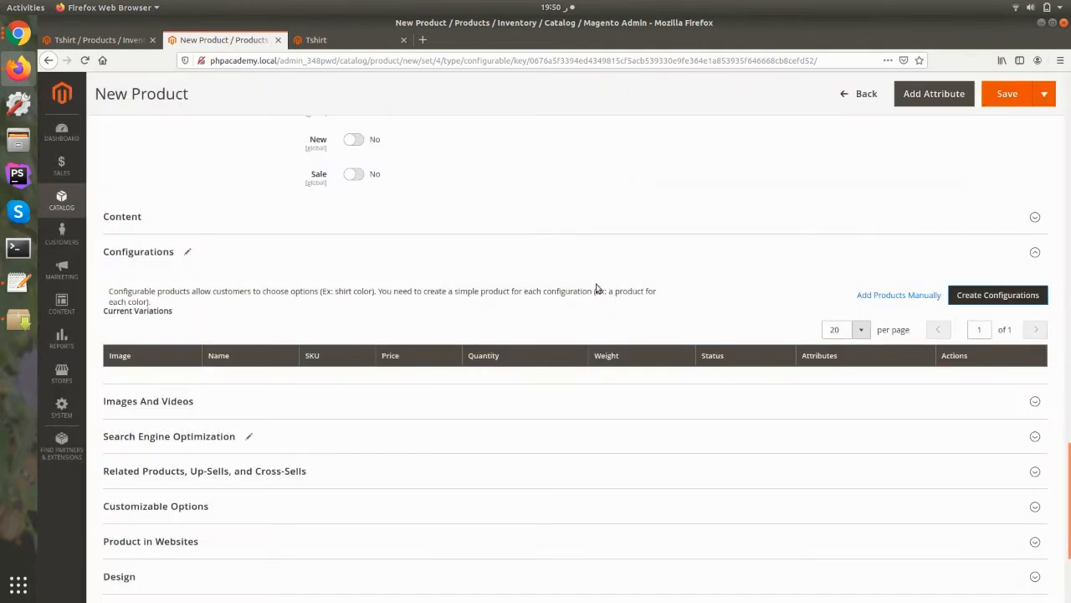
{"action": "scroll", "coordinate": [426, 310], "scroll_direction": "down", "scroll_amount": 3}
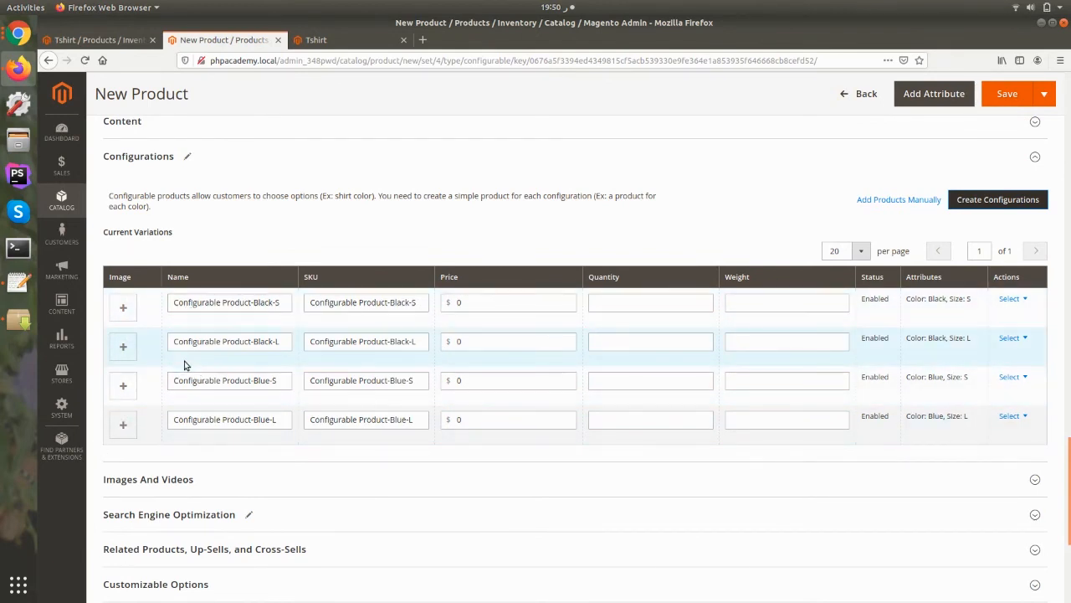
{"action": "left_click_drag", "start_coordinate": [222, 303], "coordinate": [281, 307]}
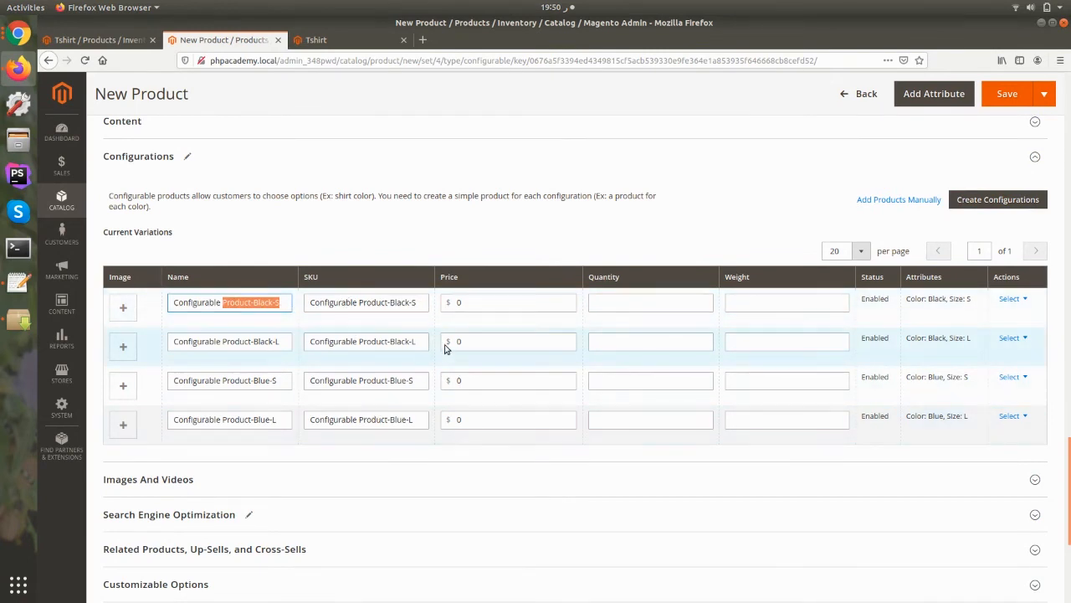
Set the variation prices to 10 for Black-S, 20 for Black-L, 30 for Blue-S and 40 for Blue-L.
{"action": "left_click", "coordinate": [449, 301]}
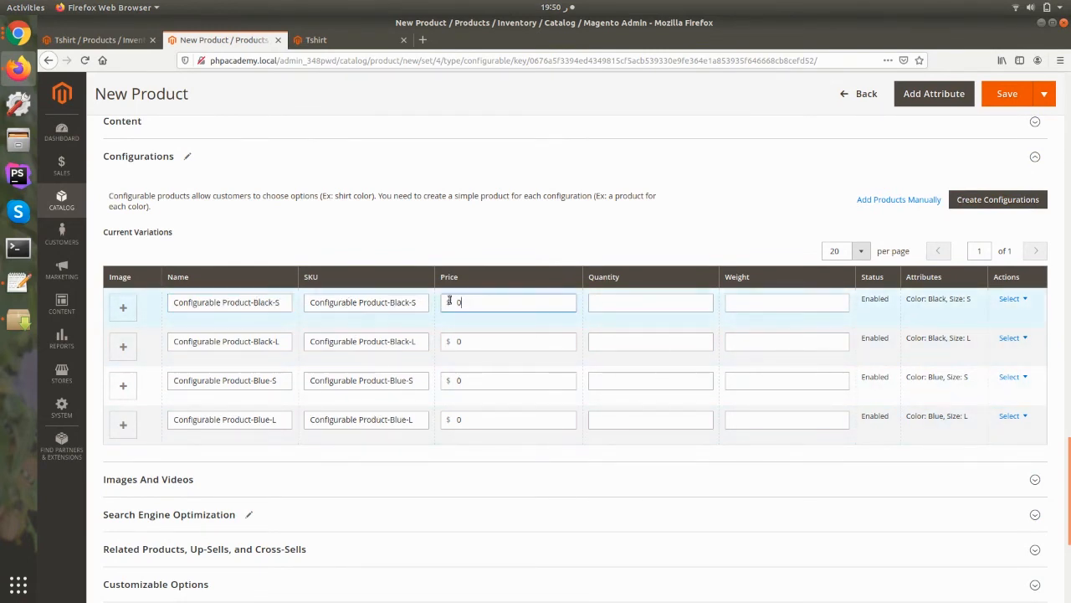
{"action": "type", "text": "1"}
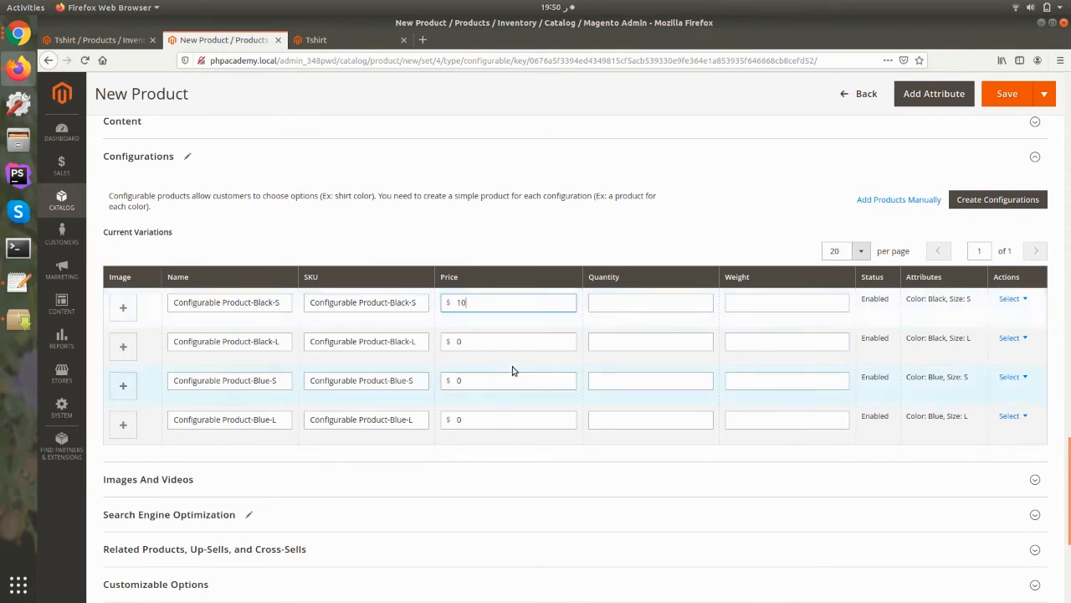
{"action": "left_click_drag", "start_coordinate": [494, 341], "coordinate": [423, 333]}
{"action": "type", "text": "20"}
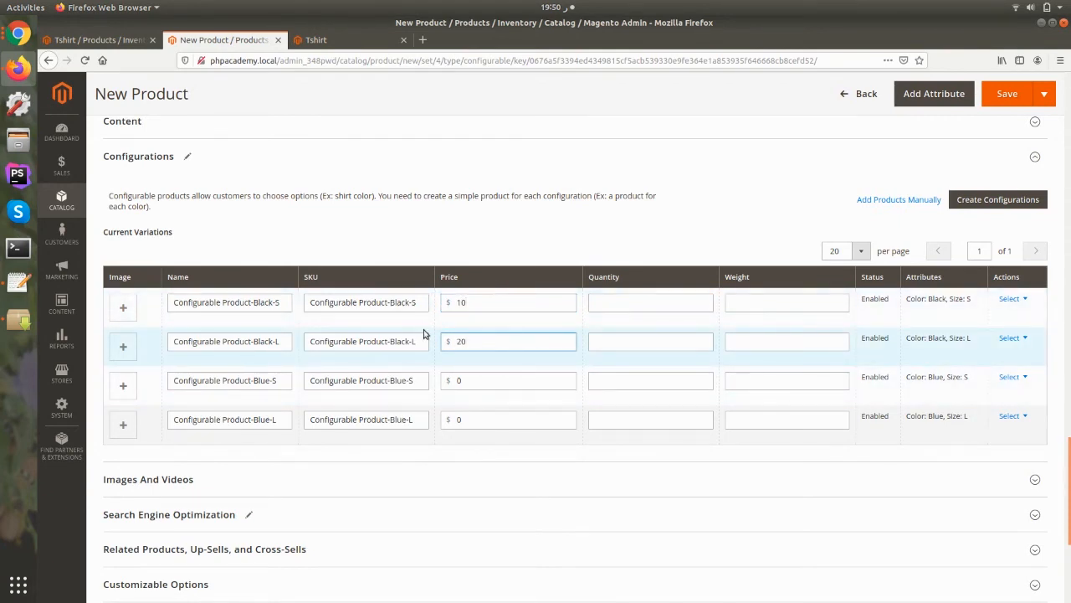
{"action": "left_click_drag", "start_coordinate": [488, 380], "coordinate": [421, 380]}
{"action": "type", "text": "3"}
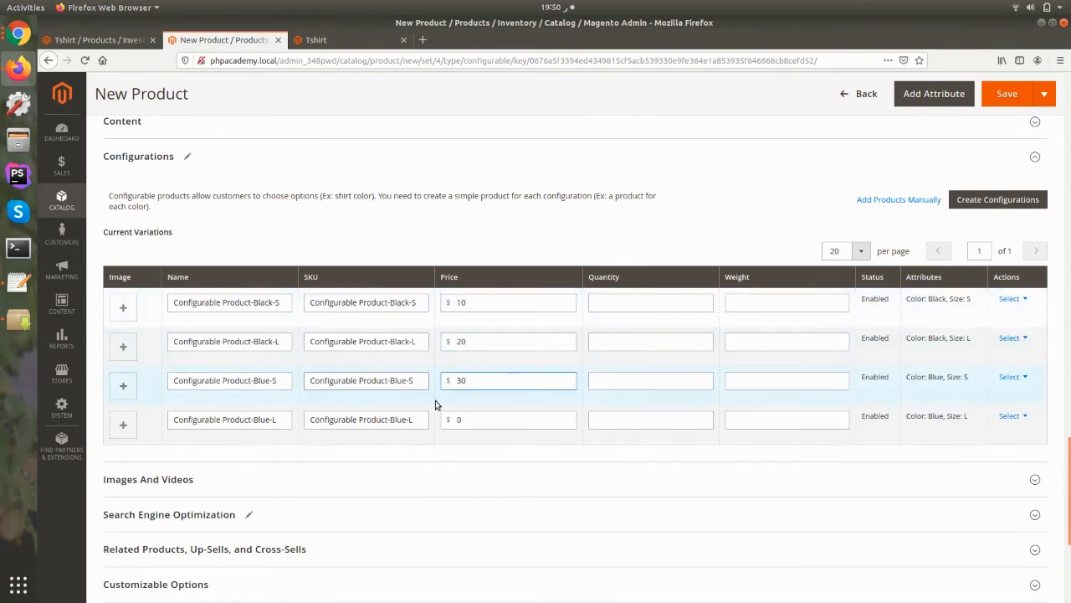
{"action": "left_click_drag", "start_coordinate": [462, 420], "coordinate": [376, 416]}
{"action": "type", "text": "40"}
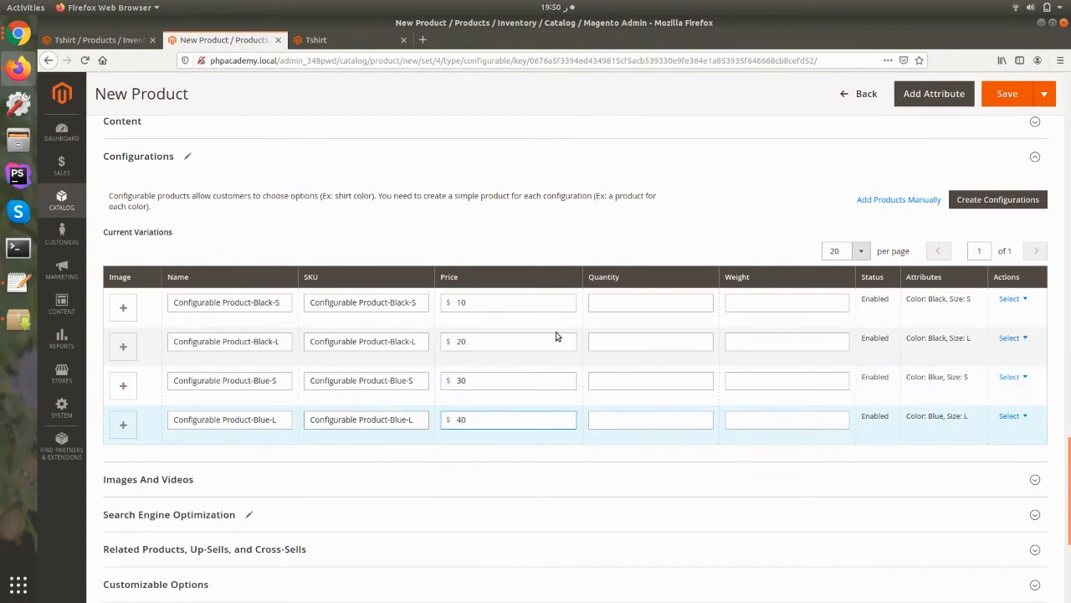
Set the variation quantities to 10 for Black-S, 20 for Black-L, 30 for Blue-S and 40 for Blue-L.
{"action": "left_click", "coordinate": [616, 299]}
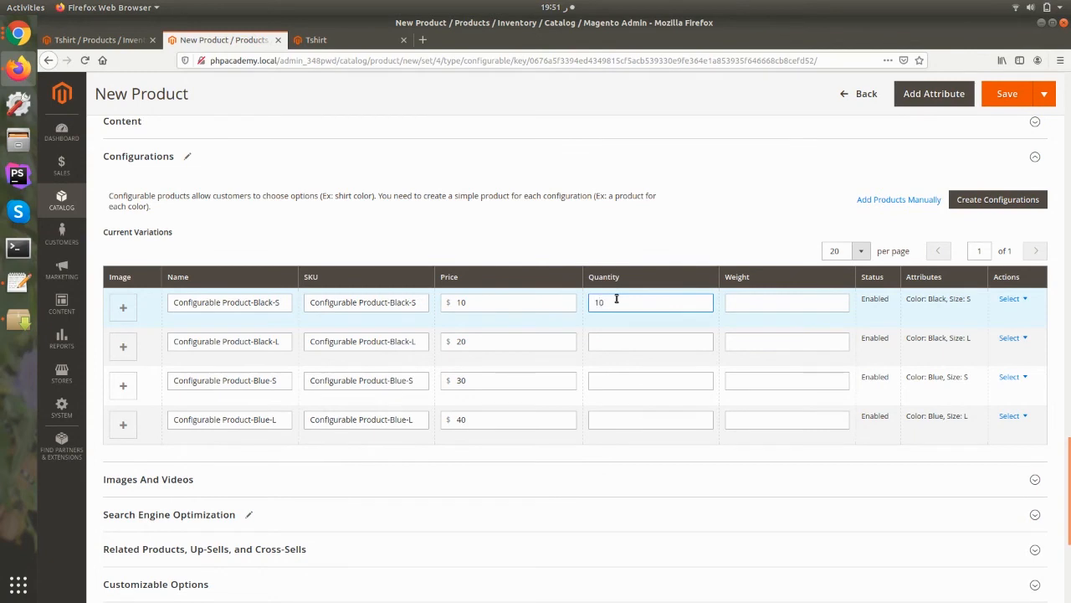
{"action": "left_click", "coordinate": [628, 344]}
{"action": "type", "text": "10"}
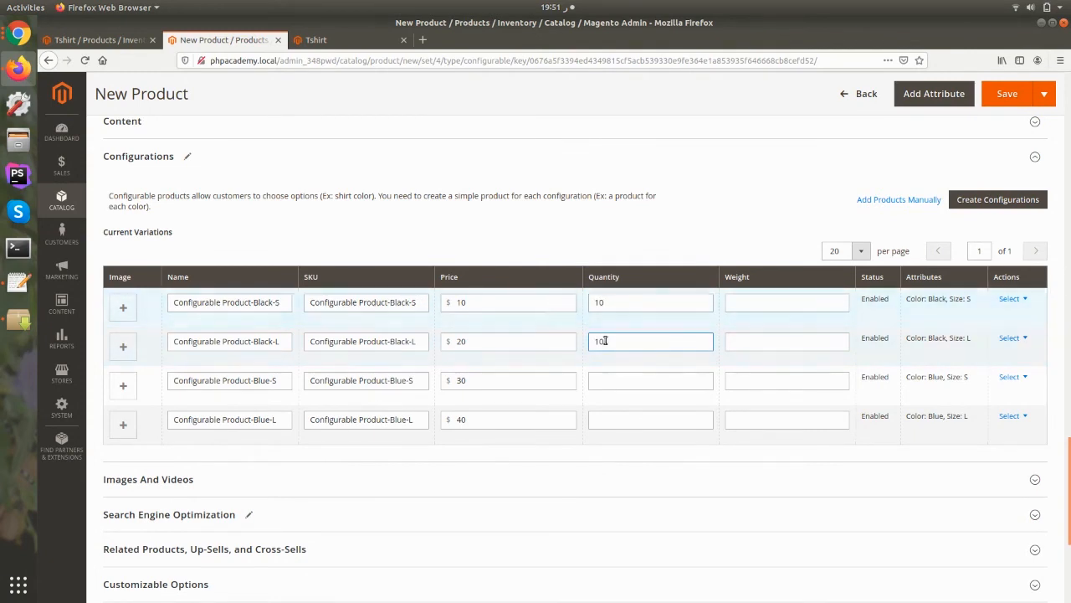
{"action": "key", "text": "ctrl+a"}
{"action": "type", "text": "20"}
{"action": "left_click", "coordinate": [619, 386]}
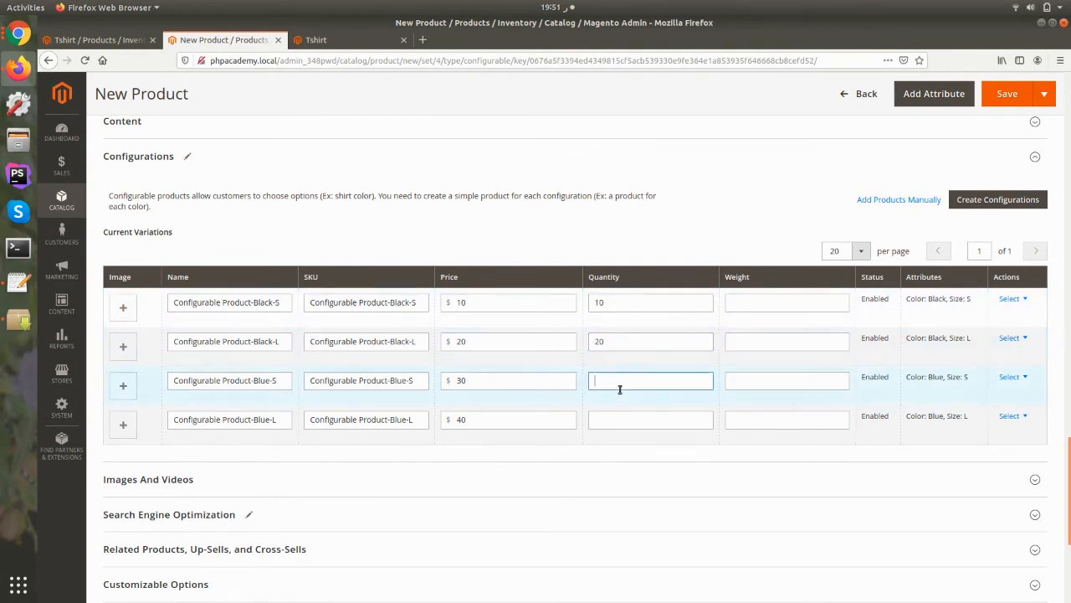
{"action": "type", "text": "30"}
{"action": "left_click", "coordinate": [624, 412]}
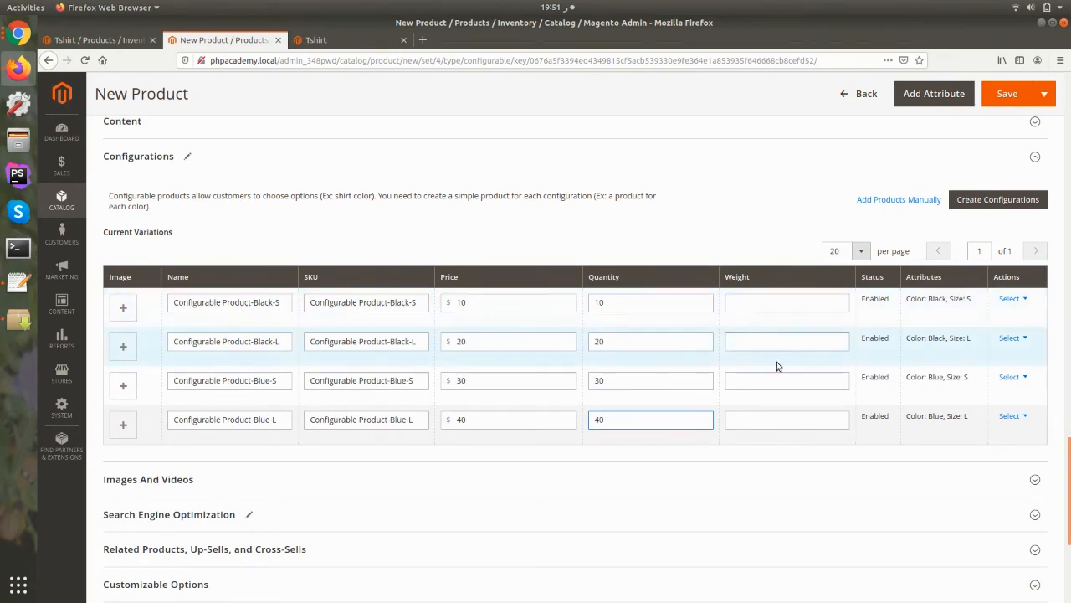
Check the actions offered for the Black-S variation, leave it as is, and save the configurable product.
{"action": "left_click", "coordinate": [1018, 299]}
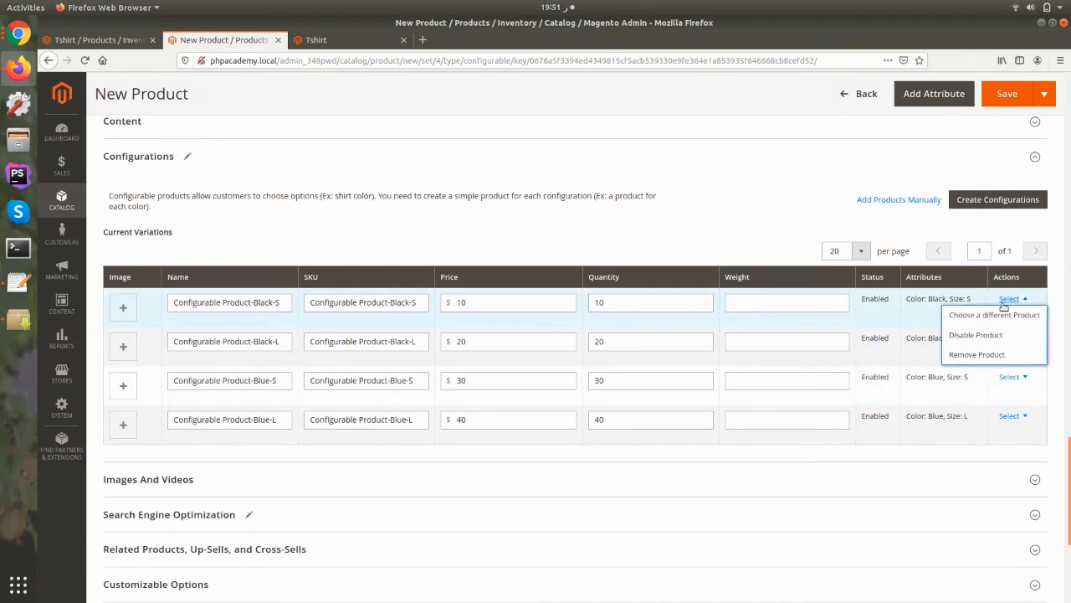
{"action": "left_click", "coordinate": [504, 446]}
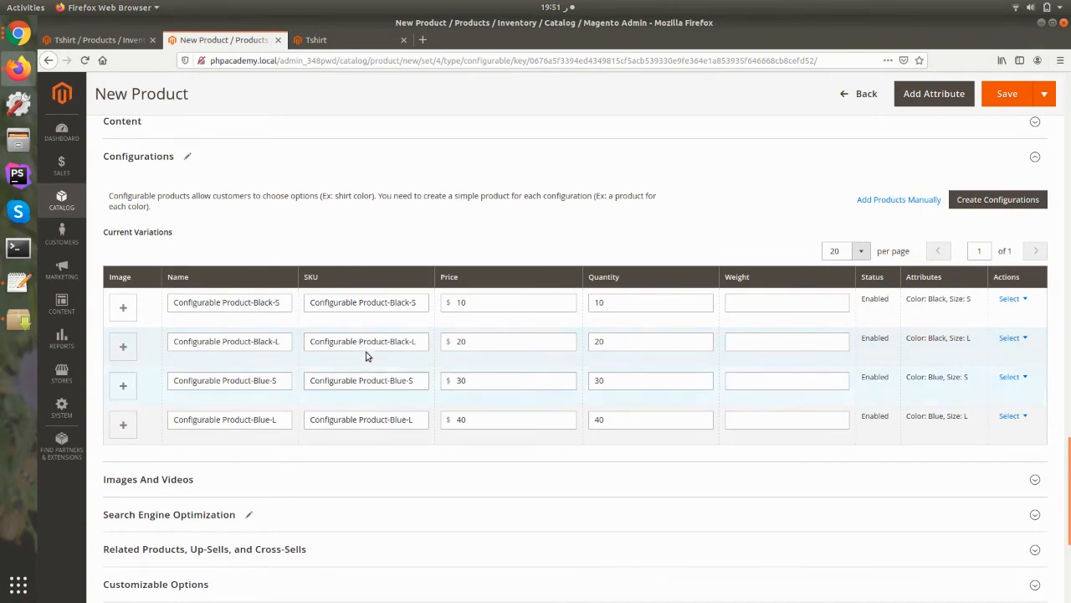
{"action": "scroll", "coordinate": [366, 455], "scroll_direction": "down", "scroll_amount": 1}
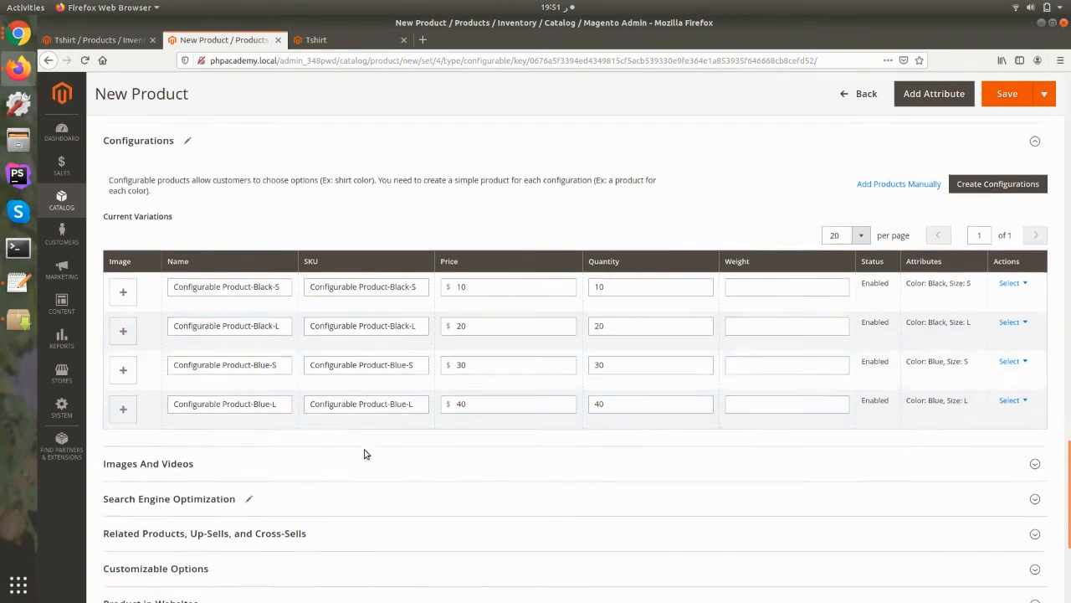
{"action": "scroll", "coordinate": [365, 454], "scroll_direction": "up", "scroll_amount": 2}
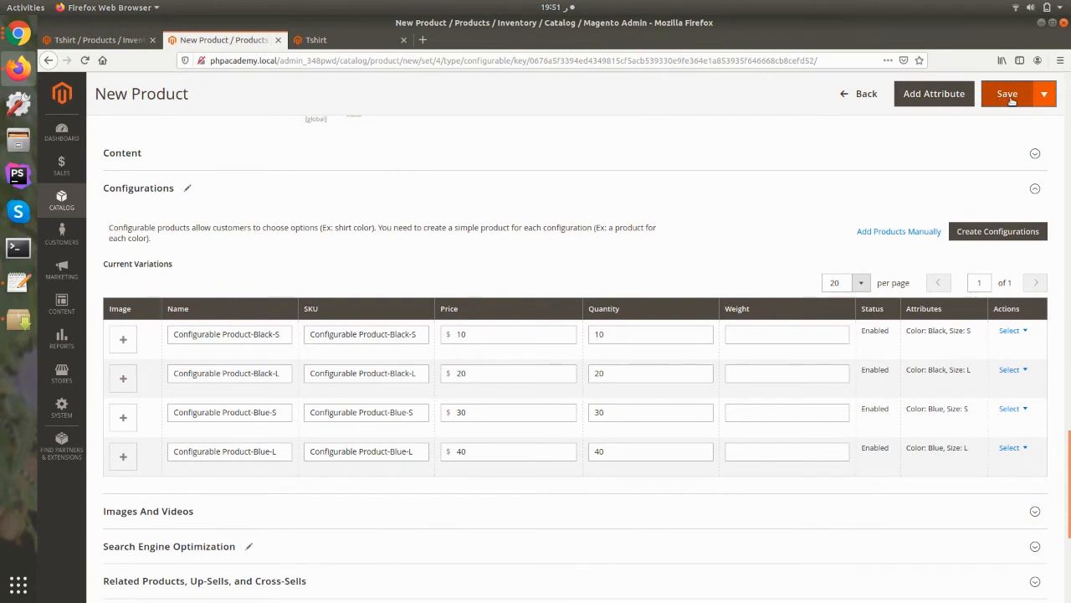
{"action": "left_click", "coordinate": [1008, 95]}
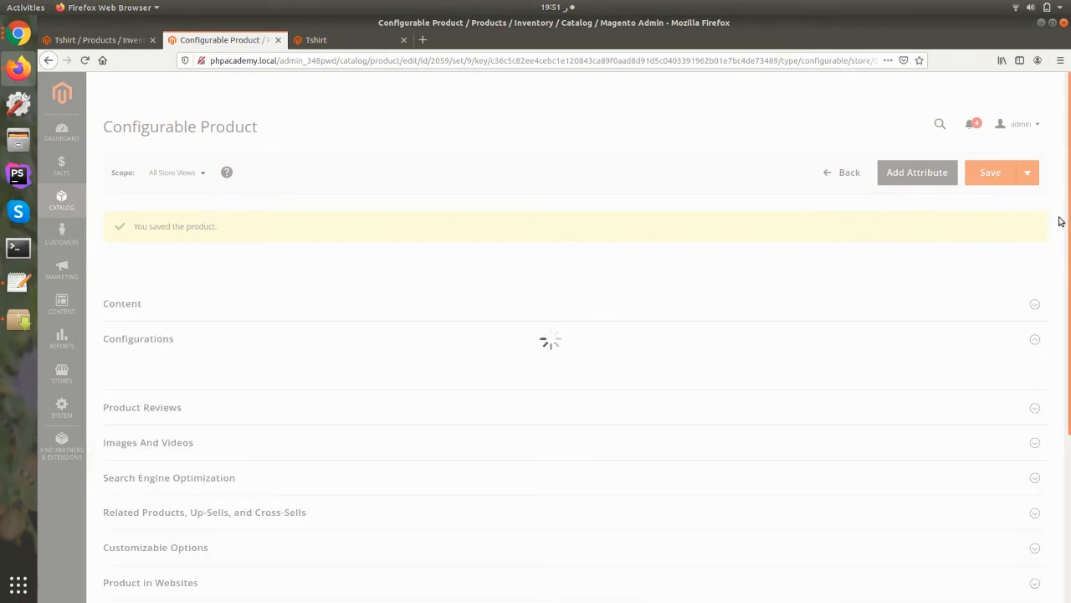
Copy the configurable product's URL key from its Search Engine Optimization settings.
{"action": "left_click_drag", "start_coordinate": [1069, 216], "coordinate": [1031, 599]}
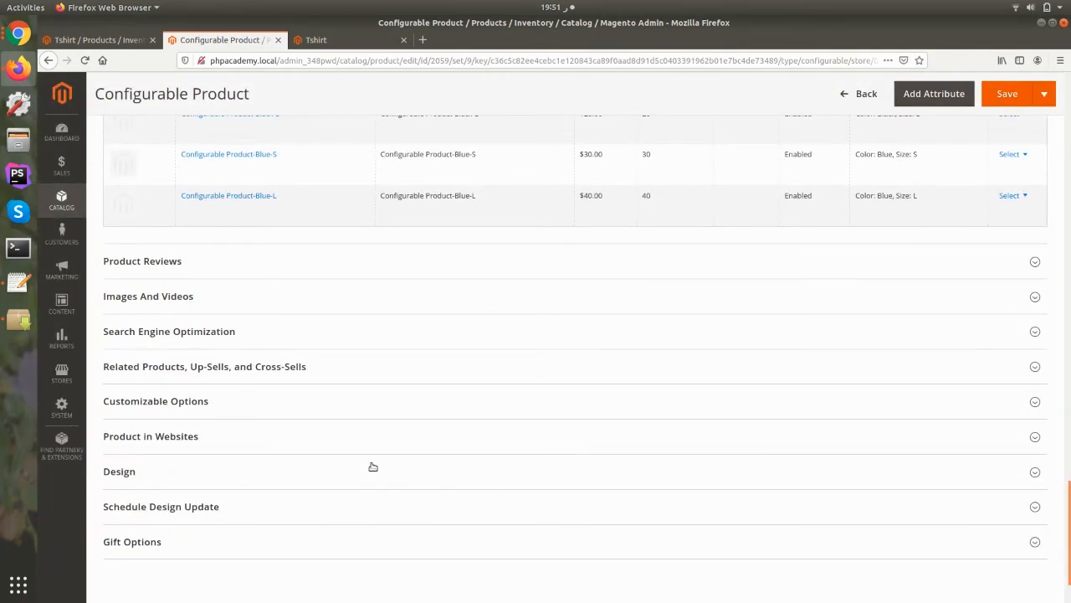
{"action": "left_click", "coordinate": [247, 332]}
{"action": "left_click_drag", "start_coordinate": [449, 378], "coordinate": [286, 365]}
{"action": "key", "text": "ctrl+c"}
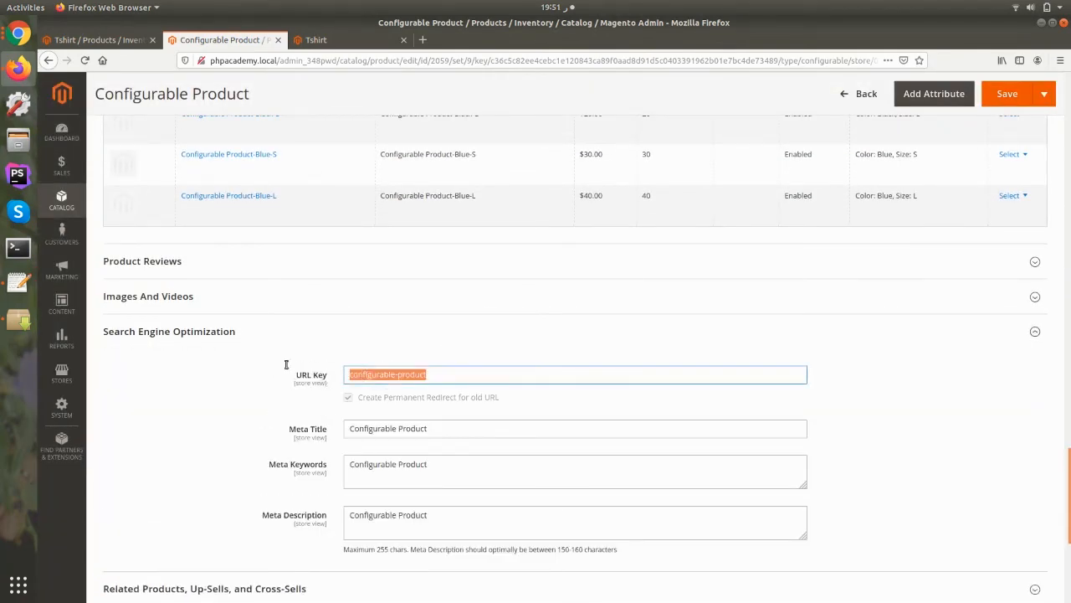
Open phpacademy.local/configurable-product.html in a new browser tab and view the product's Color and Size swatches.
{"action": "left_click", "coordinate": [424, 40]}
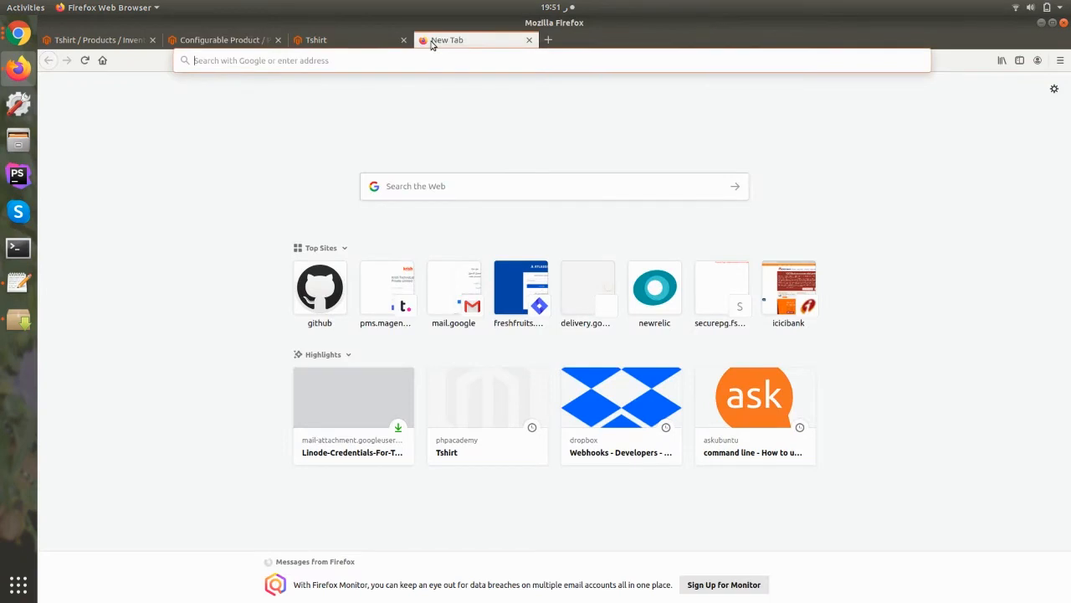
{"action": "type", "text": "phpacademy.local/"}
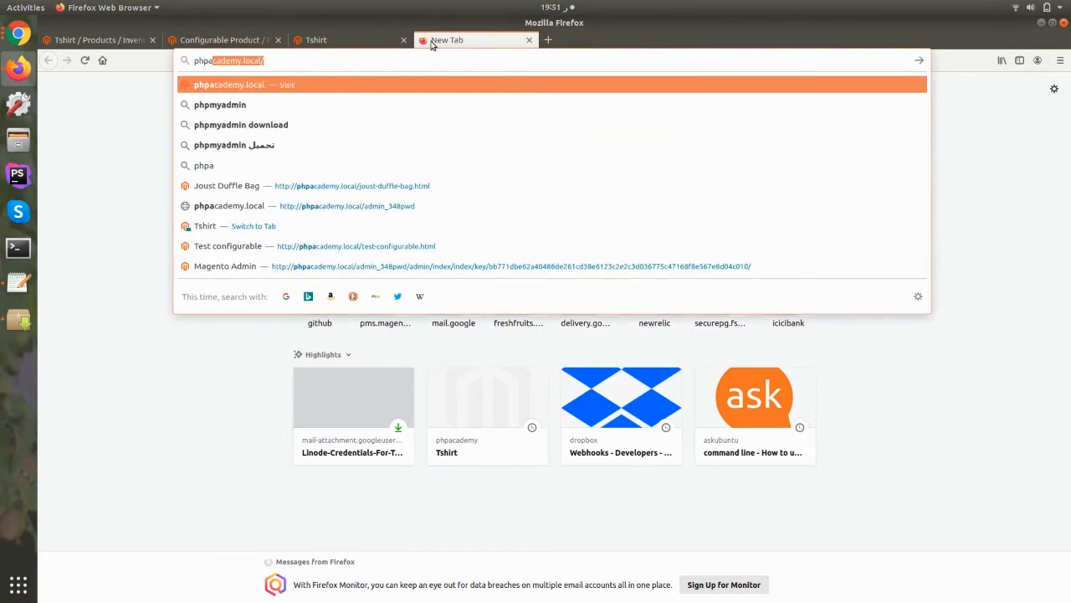
{"action": "key", "text": "End"}
{"action": "key", "text": "ctrl+v"}
{"action": "type", "text": "."}
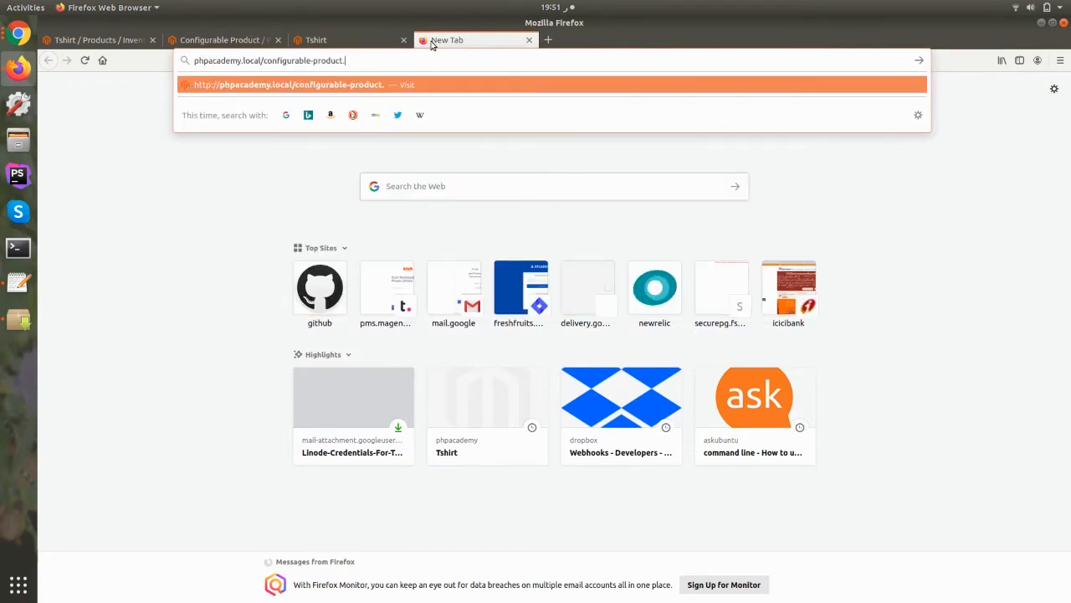
{"action": "type", "text": "html"}
{"action": "key", "text": "Return"}
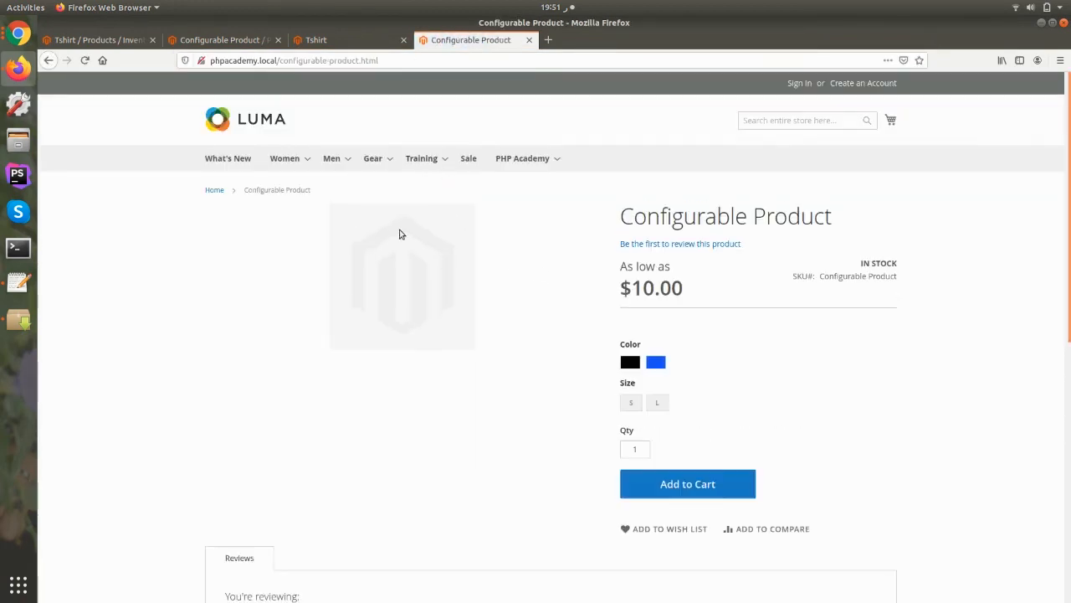
{"action": "scroll", "coordinate": [586, 305], "scroll_direction": "down", "scroll_amount": 2}
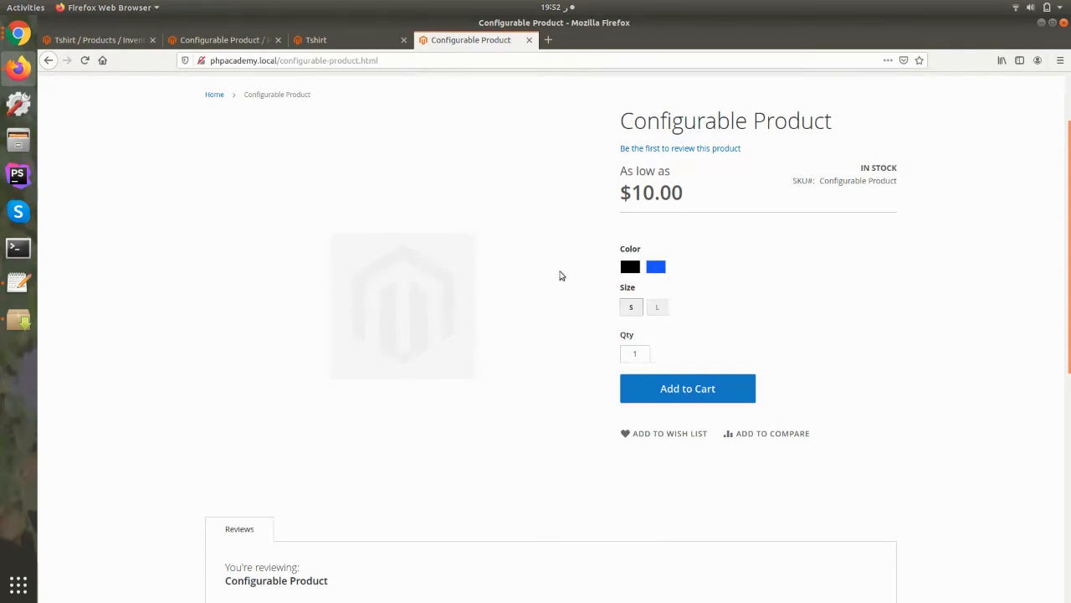
Compare the Tshirt and configurable product pages on the storefront and in the admin, ending on the Tshirt storefront page.
{"action": "left_click", "coordinate": [344, 44]}
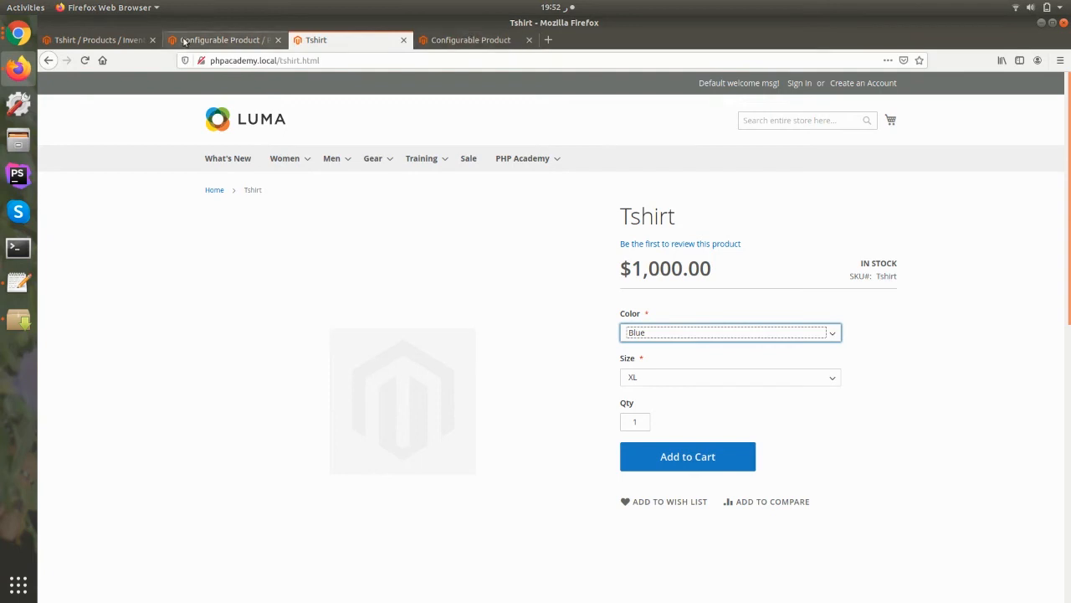
{"action": "left_click", "coordinate": [102, 40]}
{"action": "left_click", "coordinate": [482, 42]}
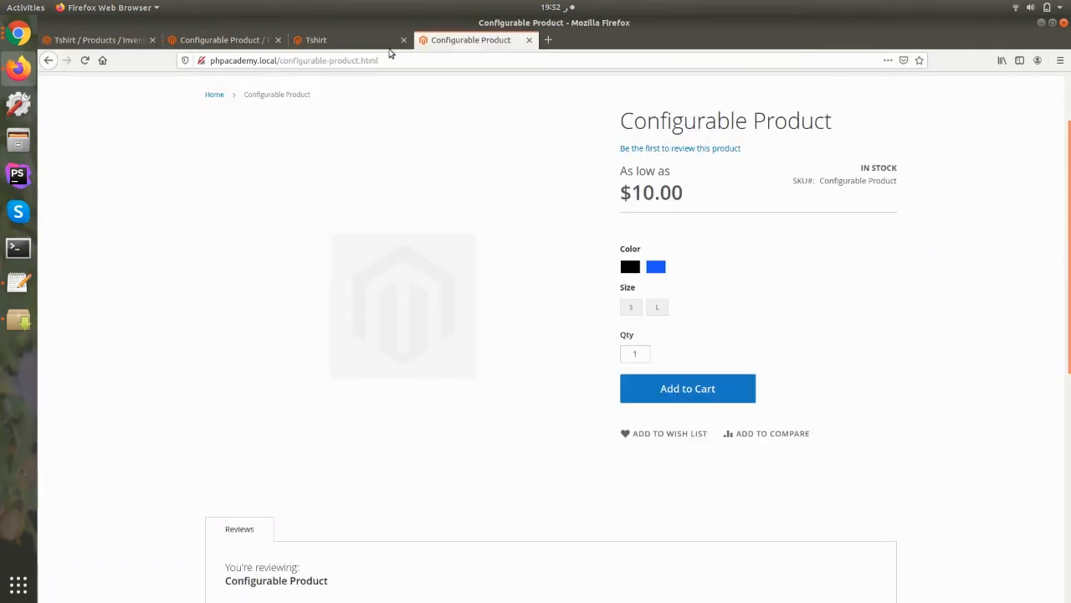
{"action": "left_click", "coordinate": [226, 43]}
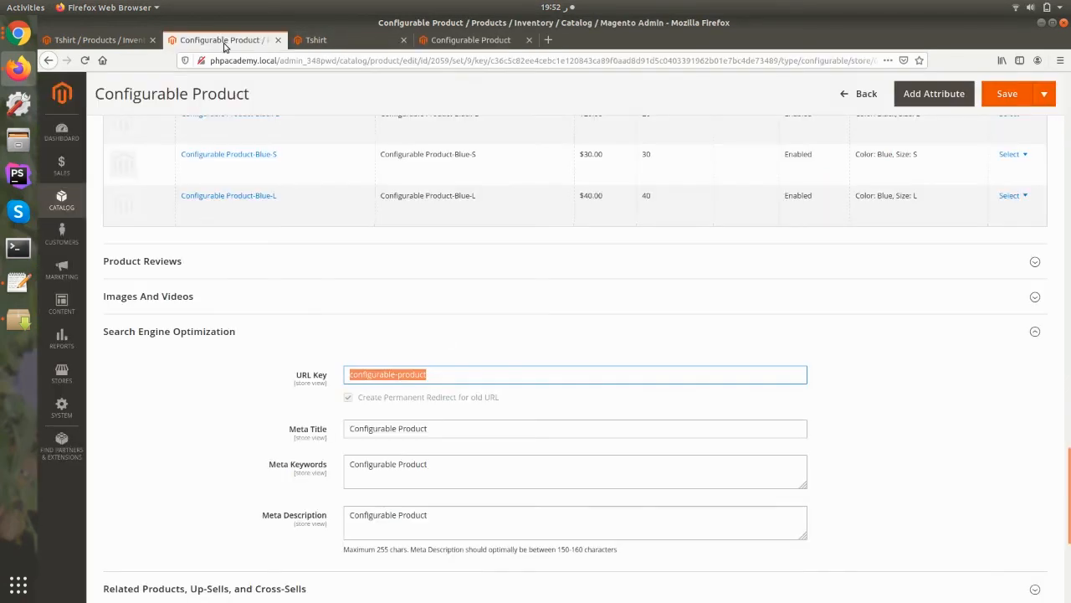
{"action": "left_click", "coordinate": [326, 40]}
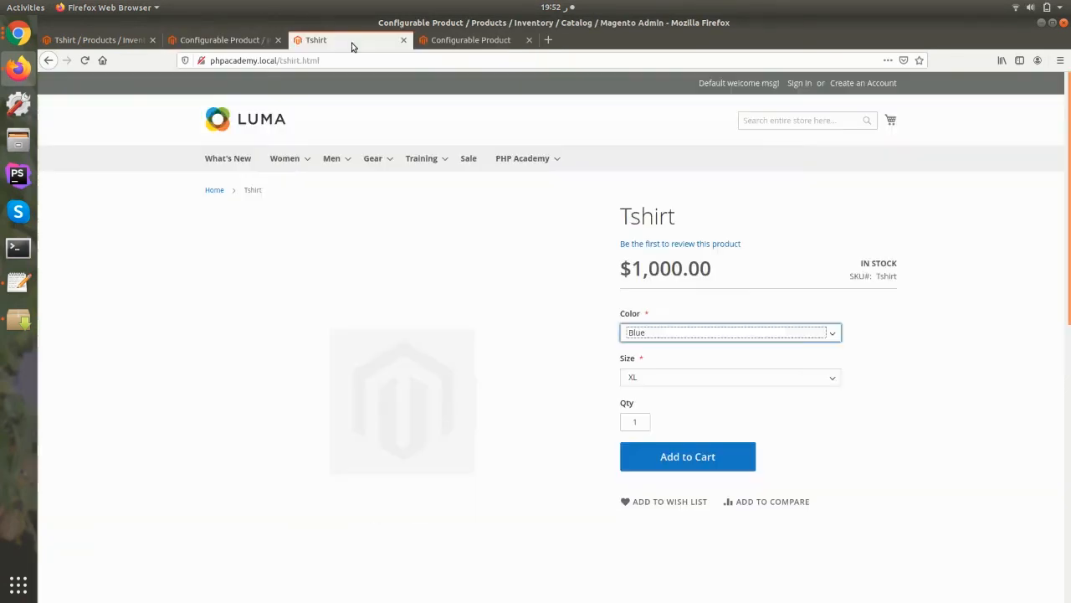
Check the choices offered by the Tshirt's Color and Size options, keeping Blue and XL selected.
{"action": "left_click", "coordinate": [717, 338]}
{"action": "left_click", "coordinate": [705, 335]}
{"action": "left_click", "coordinate": [694, 378]}
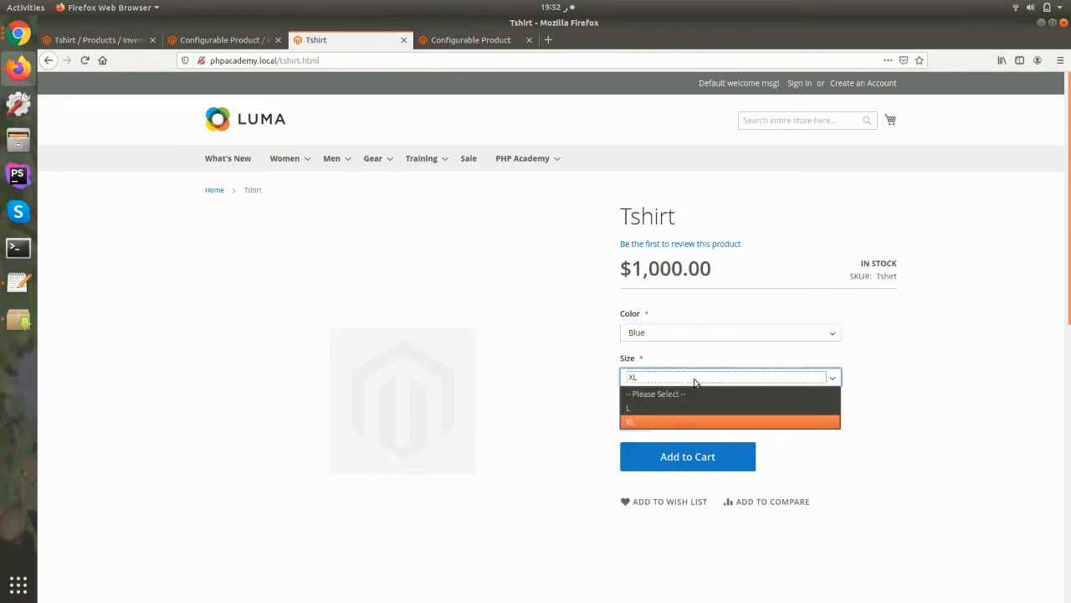
{"action": "left_click", "coordinate": [695, 381]}
{"action": "left_click", "coordinate": [667, 331]}
{"action": "left_click", "coordinate": [661, 335]}
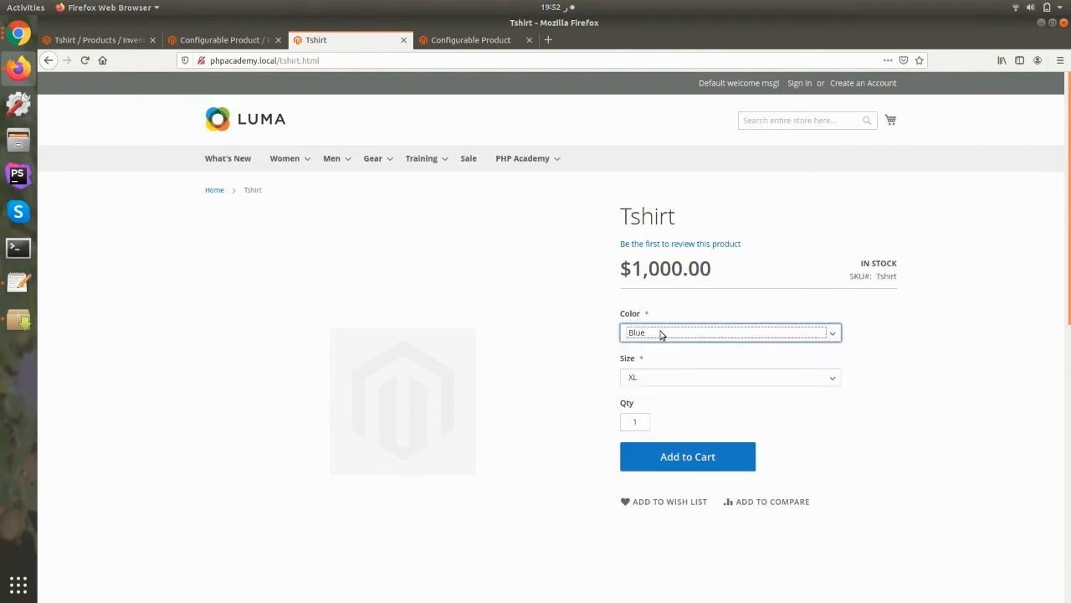
{"action": "left_click", "coordinate": [663, 378]}
{"action": "left_click", "coordinate": [663, 377]}
Review the configurable product's current variations in the admin and compare them with the storefront's Color and Size swatches.
{"action": "left_click", "coordinate": [221, 40]}
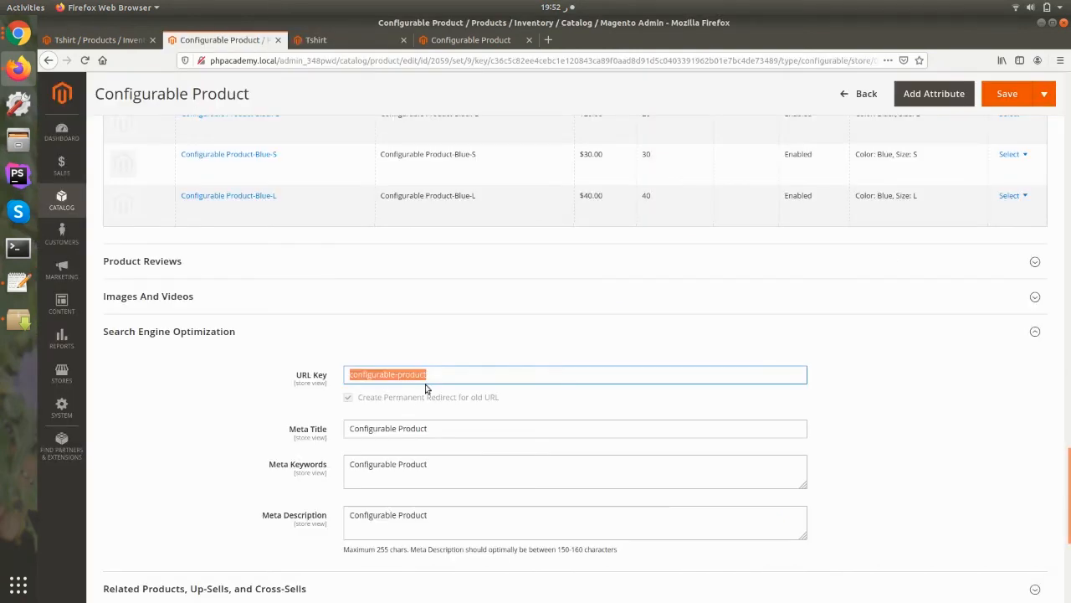
{"action": "scroll", "coordinate": [421, 366], "scroll_direction": "up", "scroll_amount": 3}
{"action": "scroll", "coordinate": [617, 361], "scroll_direction": "up", "scroll_amount": 1}
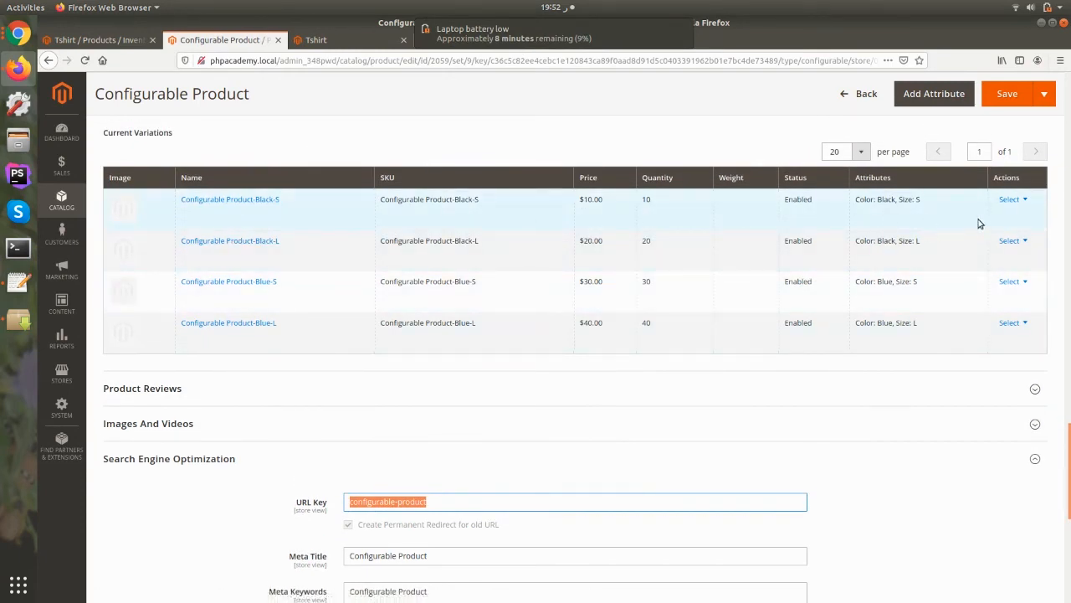
{"action": "left_click", "coordinate": [258, 300]}
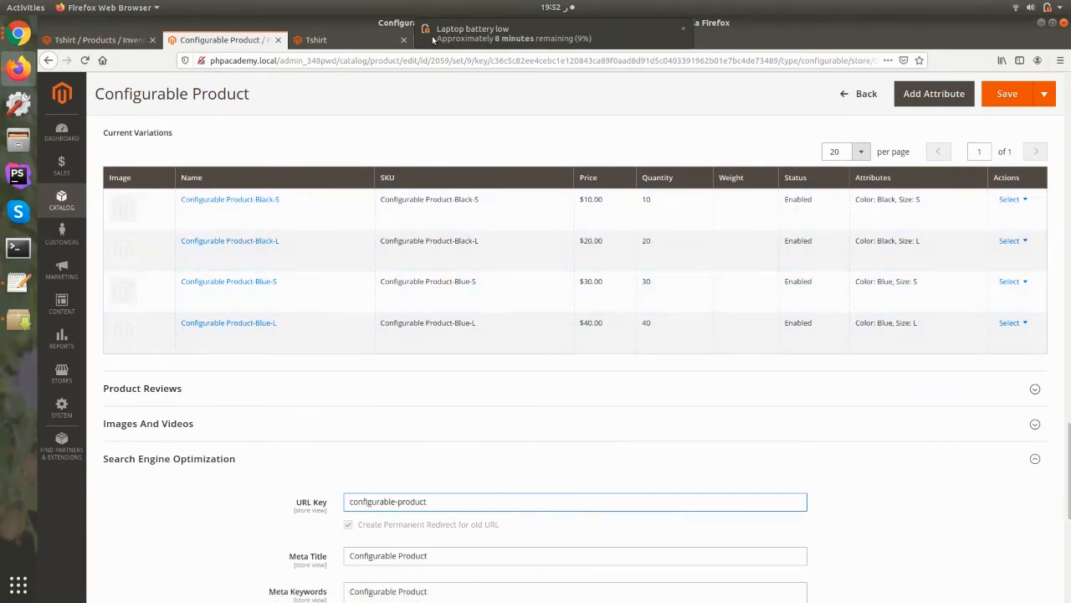
{"action": "left_click", "coordinate": [683, 31]}
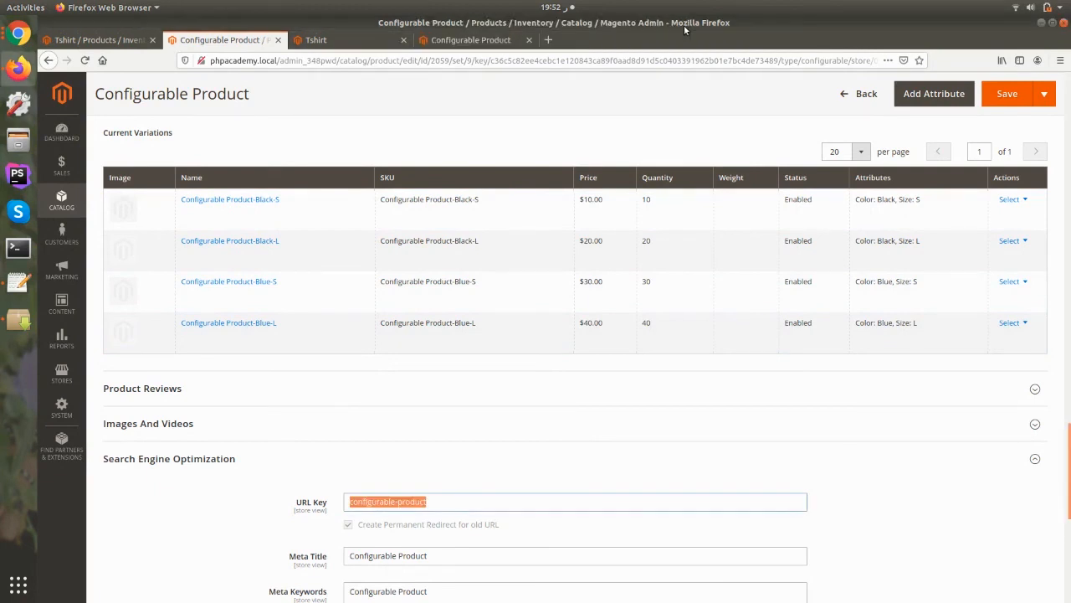
{"action": "left_click", "coordinate": [453, 40]}
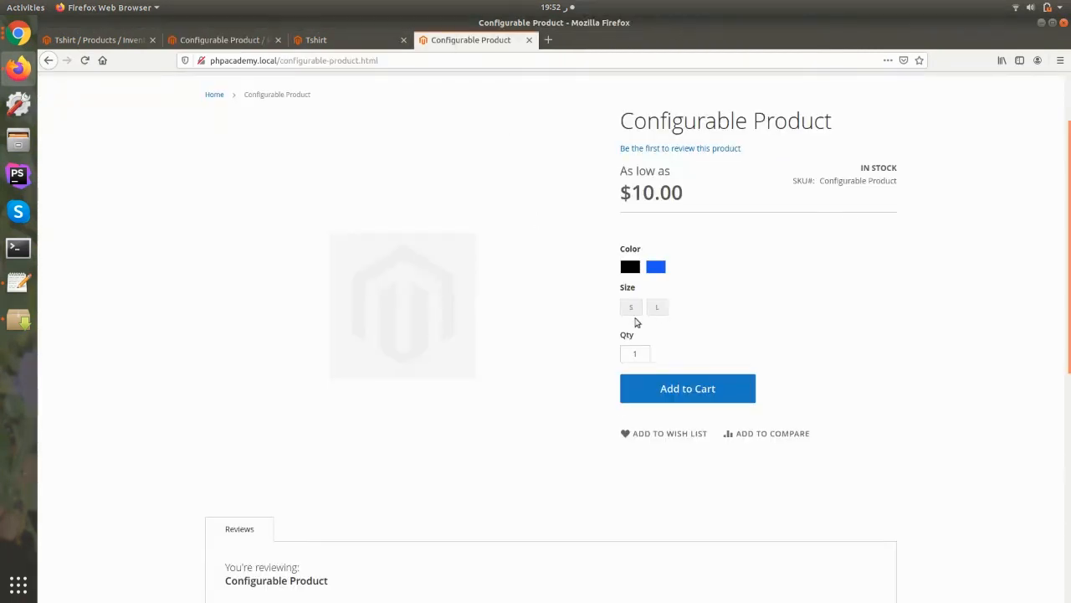
{"action": "left_click", "coordinate": [238, 40]}
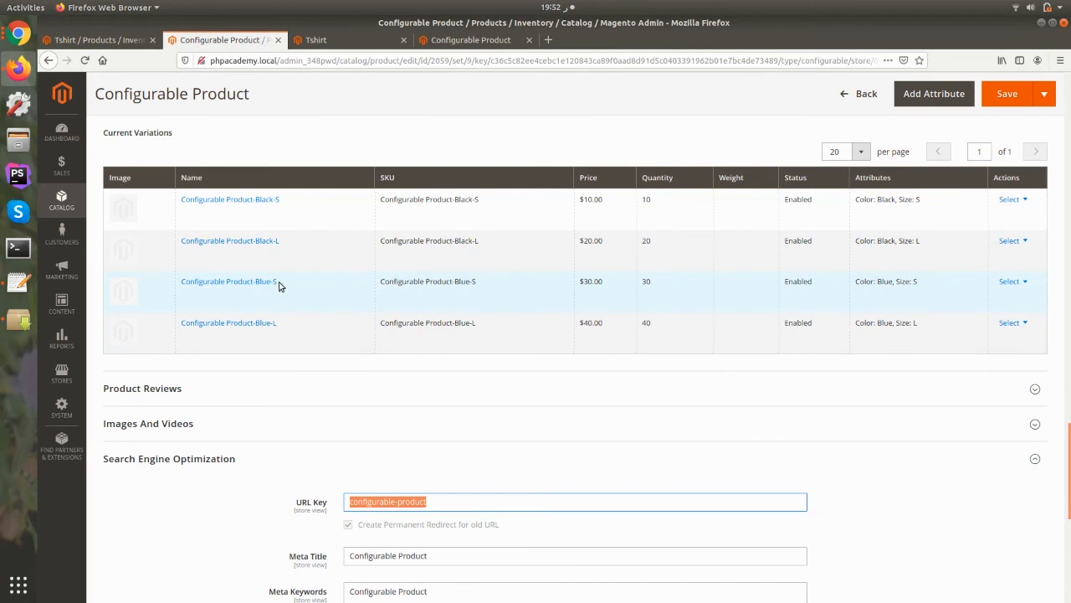
Open the Blue-S variation's own product page, set its stock status to Out of Stock, and save it.
{"action": "left_click", "coordinate": [1011, 282]}
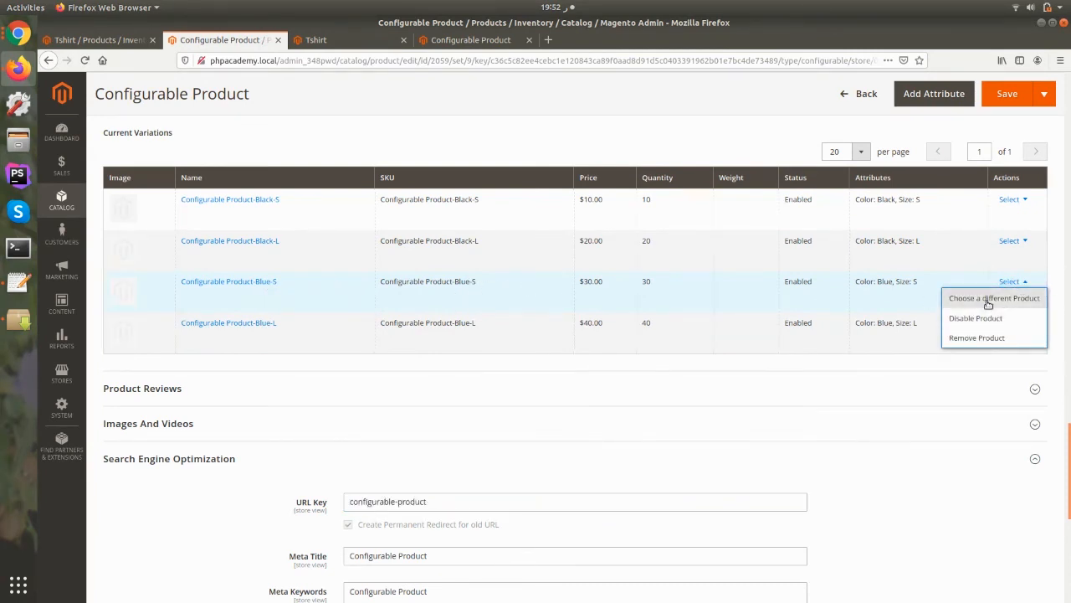
{"action": "left_click", "coordinate": [232, 283]}
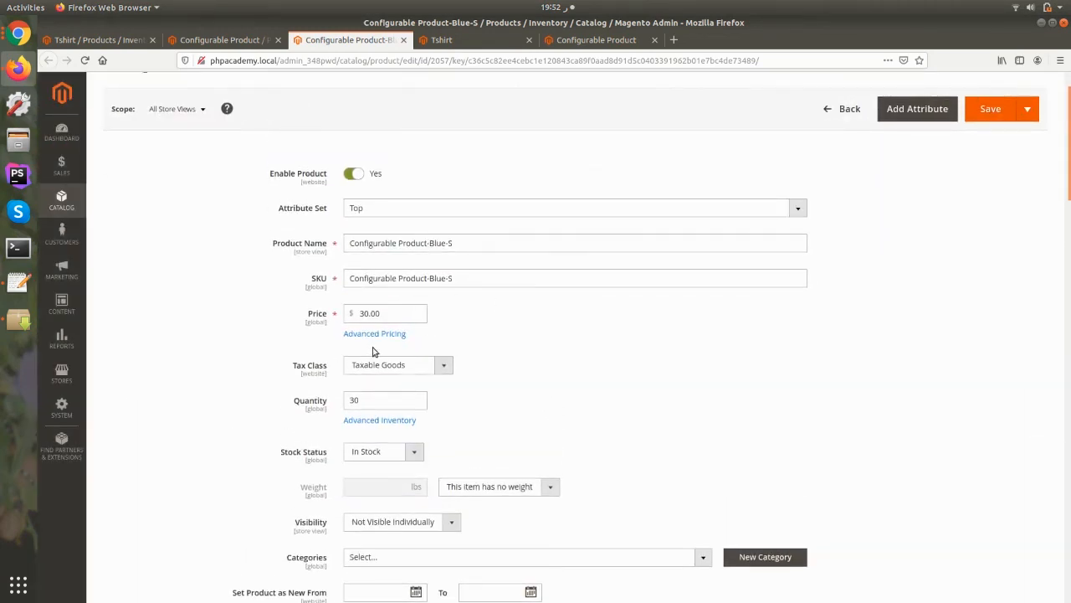
{"action": "scroll", "coordinate": [370, 349], "scroll_direction": "down", "scroll_amount": 2}
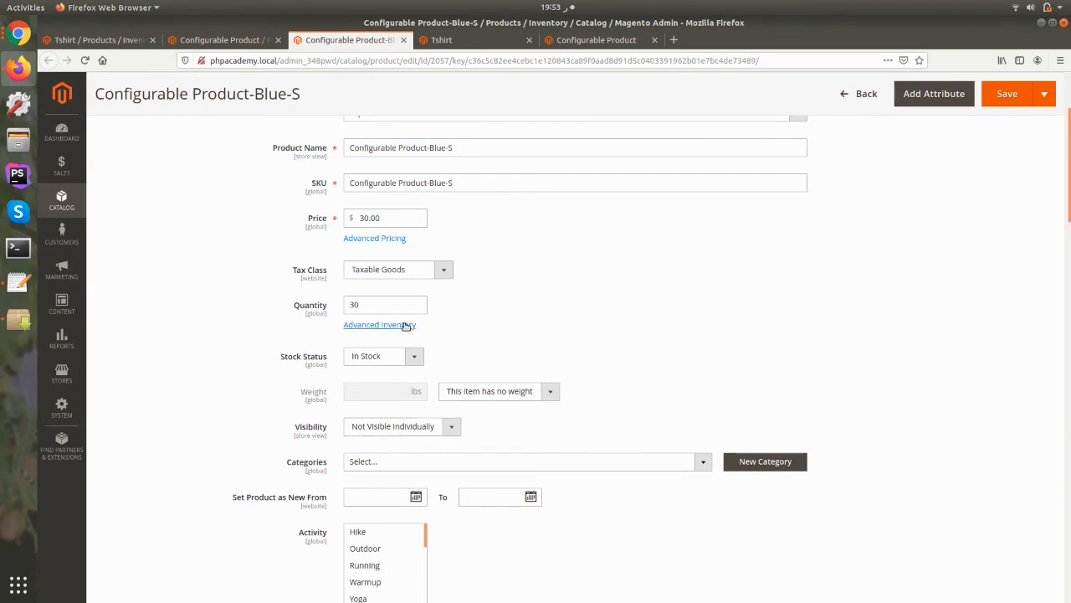
{"action": "scroll", "coordinate": [480, 346], "scroll_direction": "up", "scroll_amount": 2}
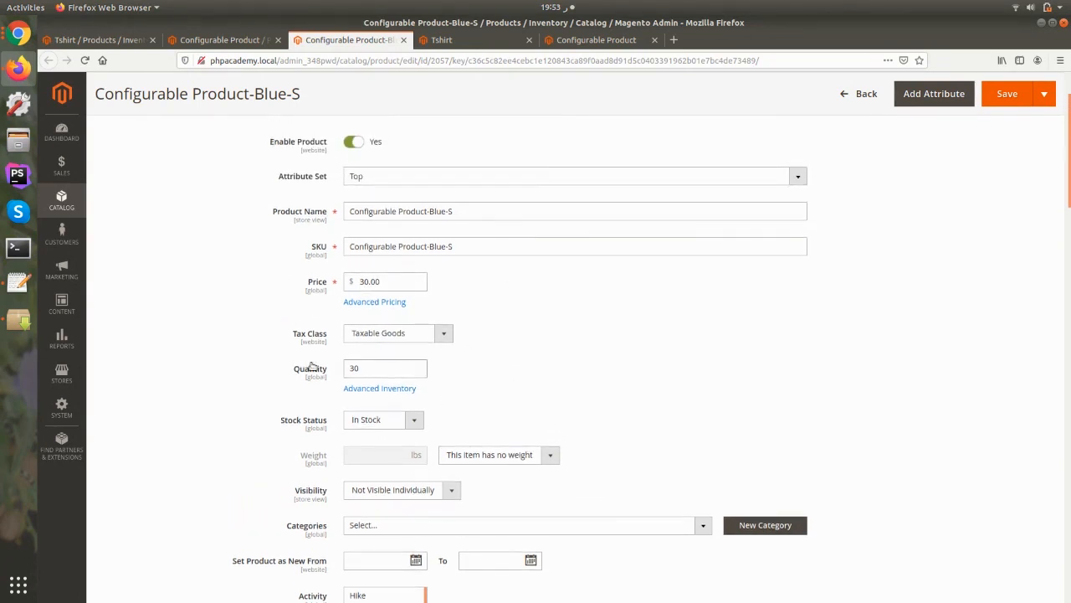
{"action": "scroll", "coordinate": [401, 326], "scroll_direction": "down", "scroll_amount": 2}
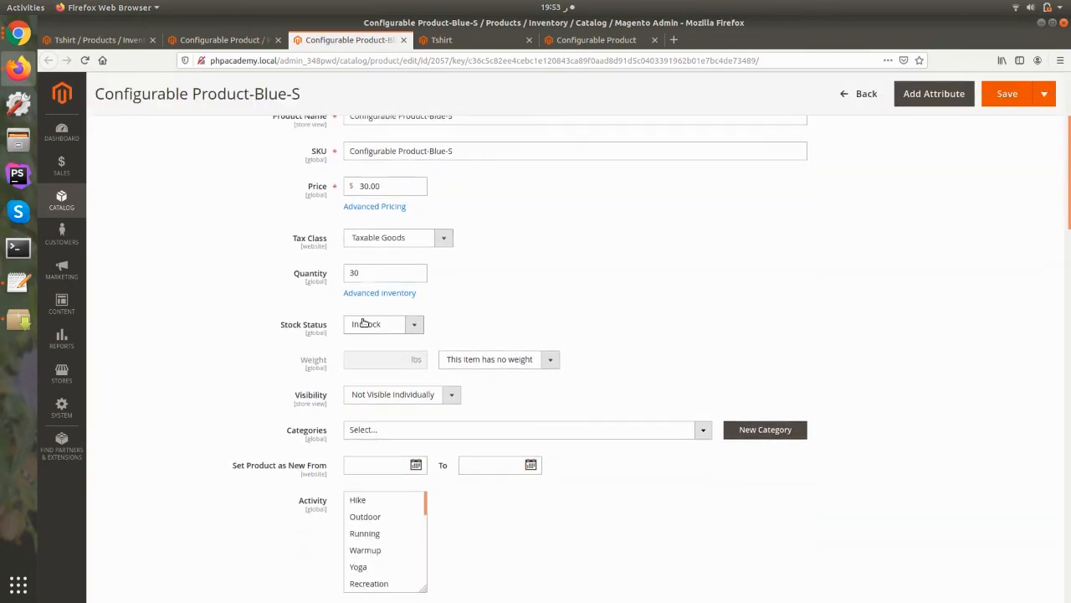
{"action": "left_click", "coordinate": [395, 335]}
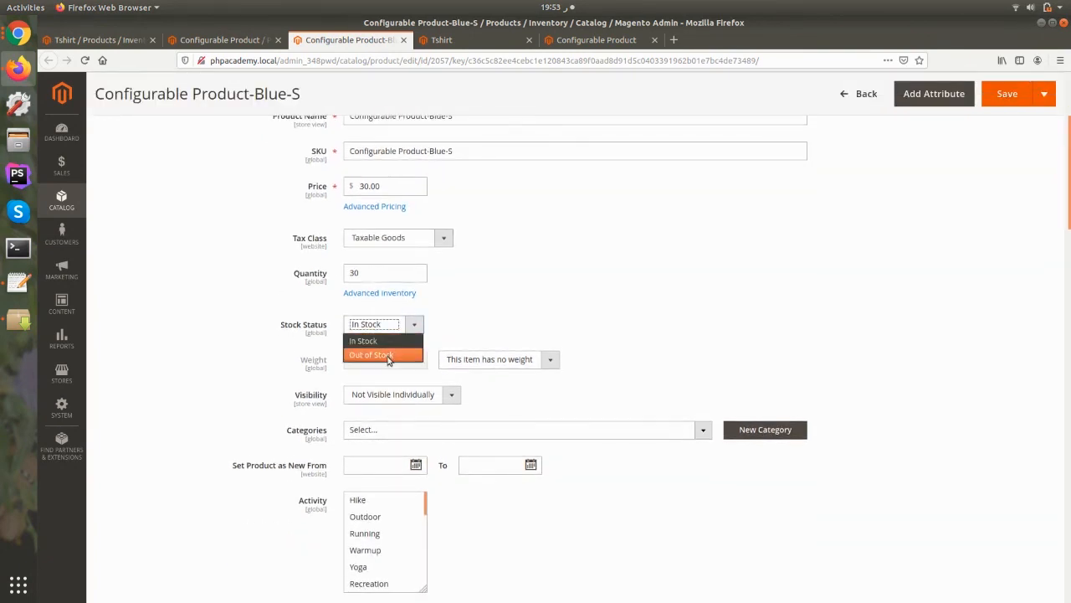
{"action": "left_click", "coordinate": [390, 356]}
{"action": "left_click", "coordinate": [1008, 94]}
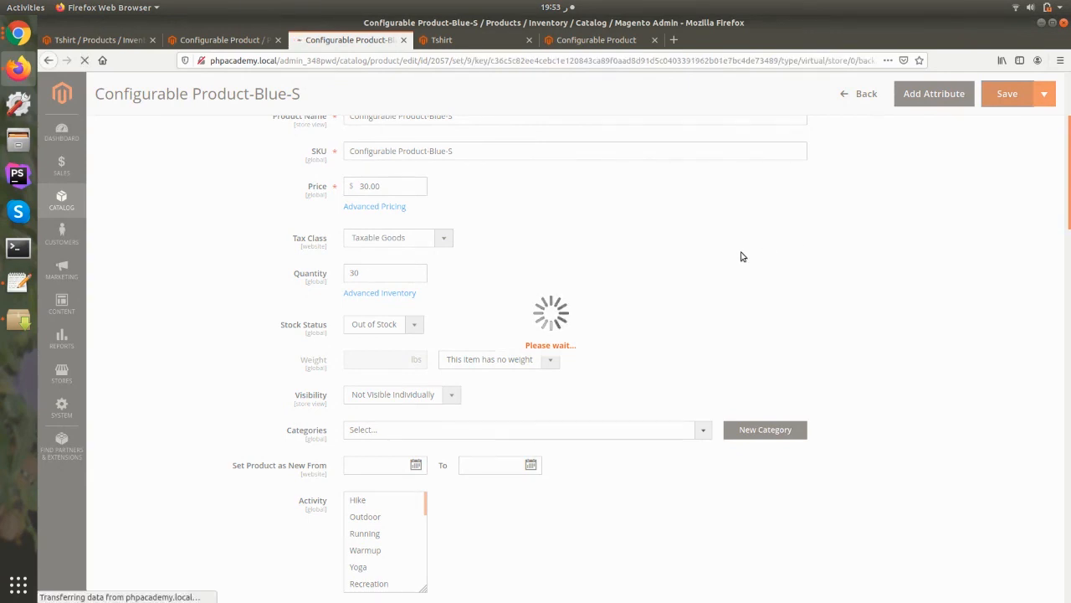
Reload the configurable product's storefront page and check the sizes available for Black and Blue.
{"action": "left_click", "coordinate": [596, 39]}
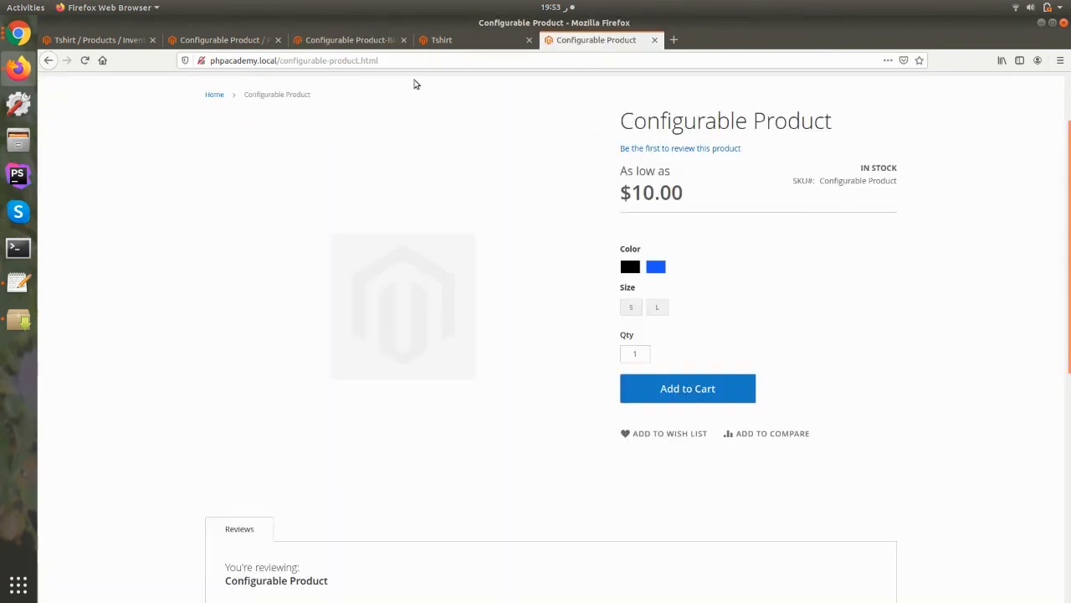
{"action": "left_click", "coordinate": [84, 61]}
{"action": "left_click", "coordinate": [629, 266]}
{"action": "left_click", "coordinate": [655, 268]}
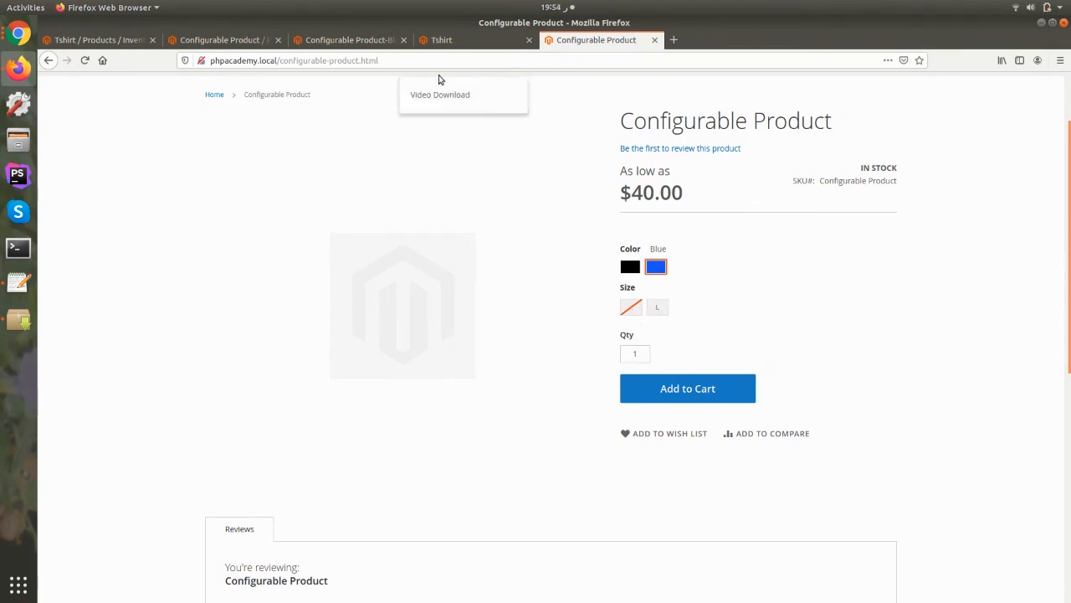
Compare the Tshirt's Color and Size options with the configurable product's swatches on the storefront.
{"action": "left_click", "coordinate": [481, 42]}
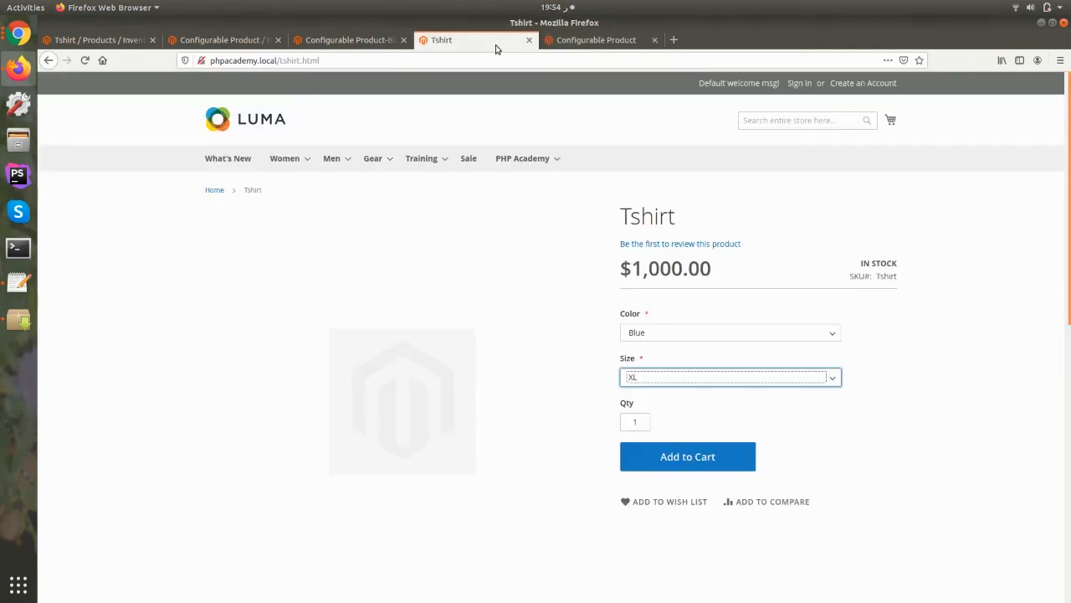
{"action": "left_click", "coordinate": [583, 40]}
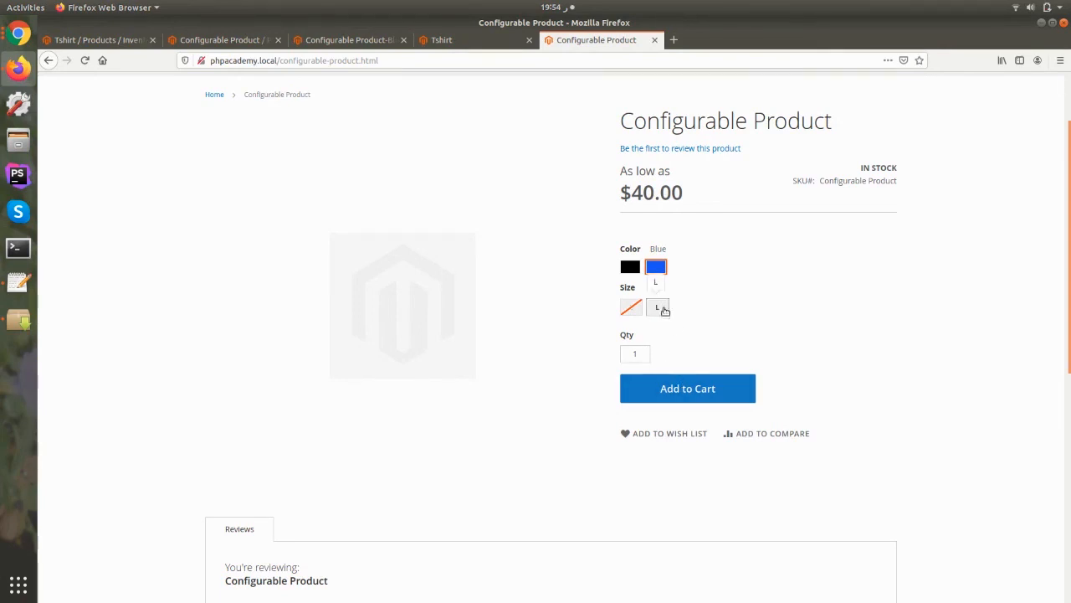
{"action": "left_click", "coordinate": [451, 40]}
{"action": "left_click", "coordinate": [596, 40]}
Recheck size availability by alternating between the Black and Blue swatches, and return to the Blue-S product's edit page.
{"action": "left_click", "coordinate": [634, 274]}
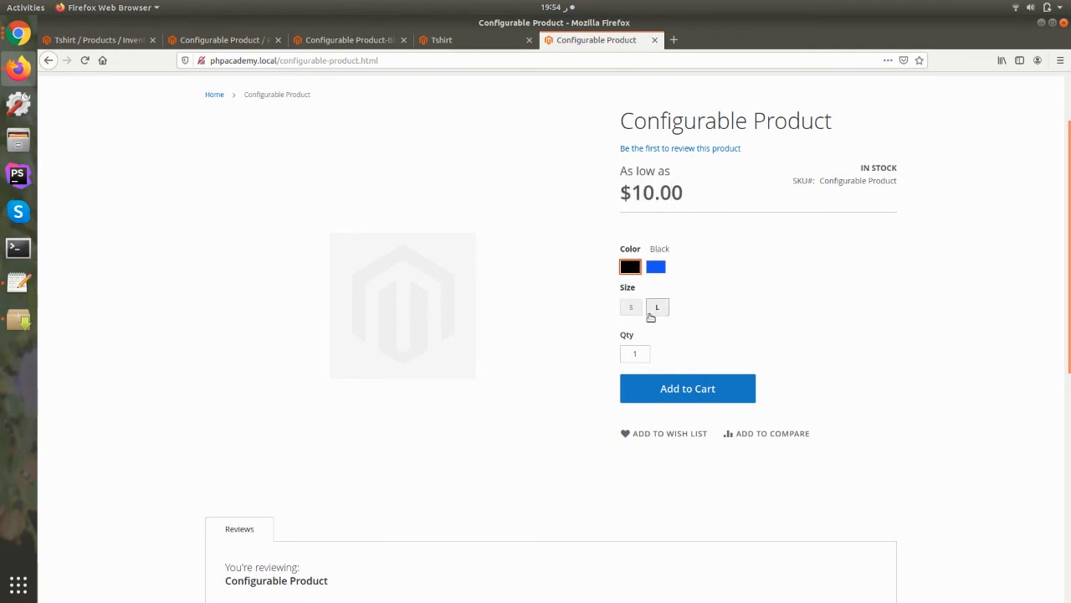
{"action": "left_click", "coordinate": [656, 268]}
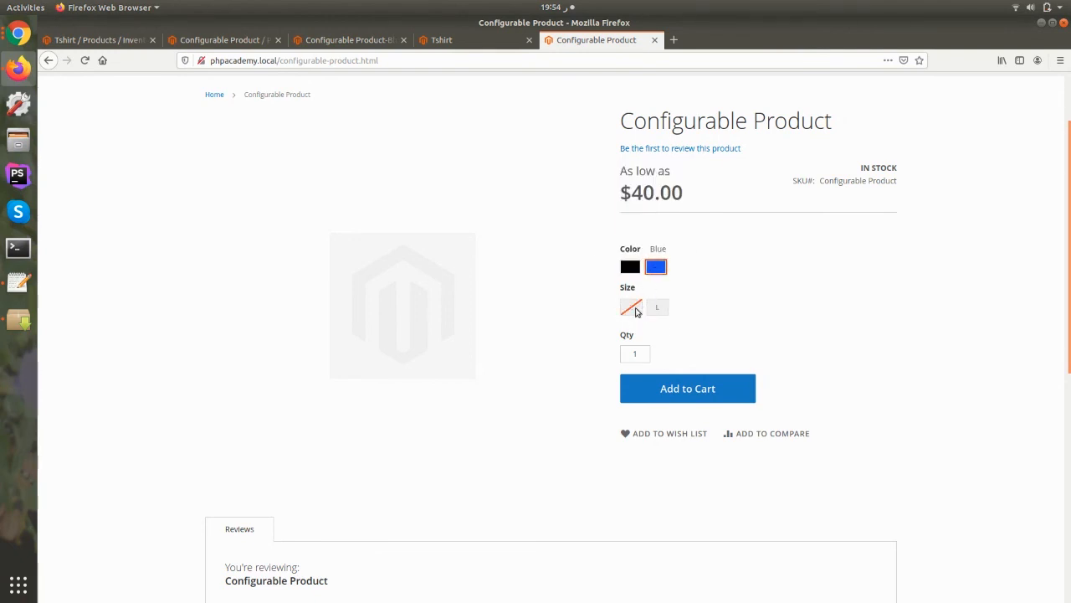
{"action": "left_click", "coordinate": [631, 267]}
{"action": "left_click", "coordinate": [659, 273]}
{"action": "left_click", "coordinate": [327, 46]}
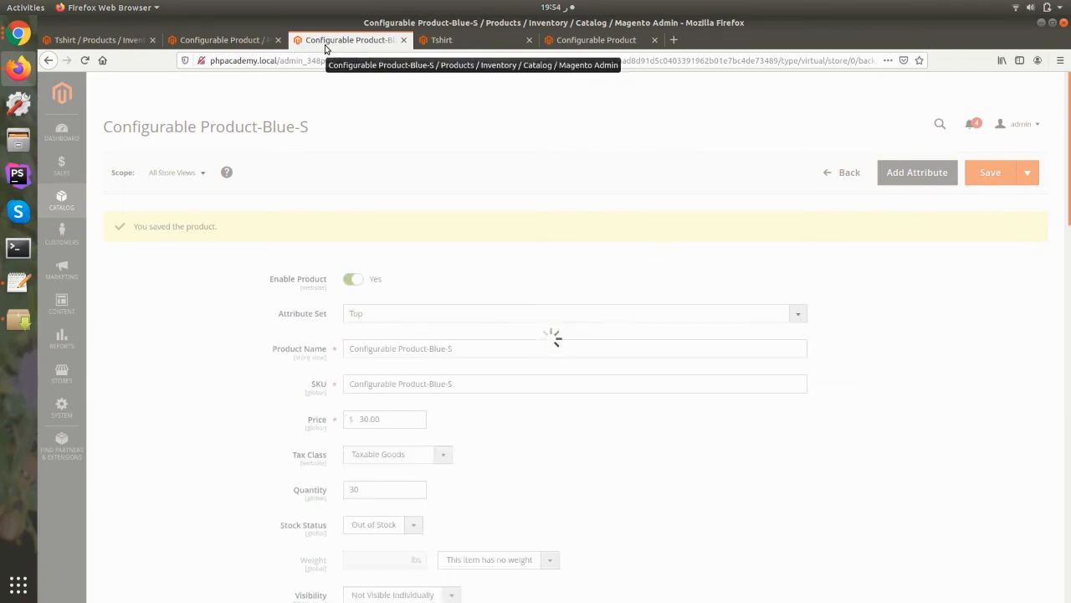